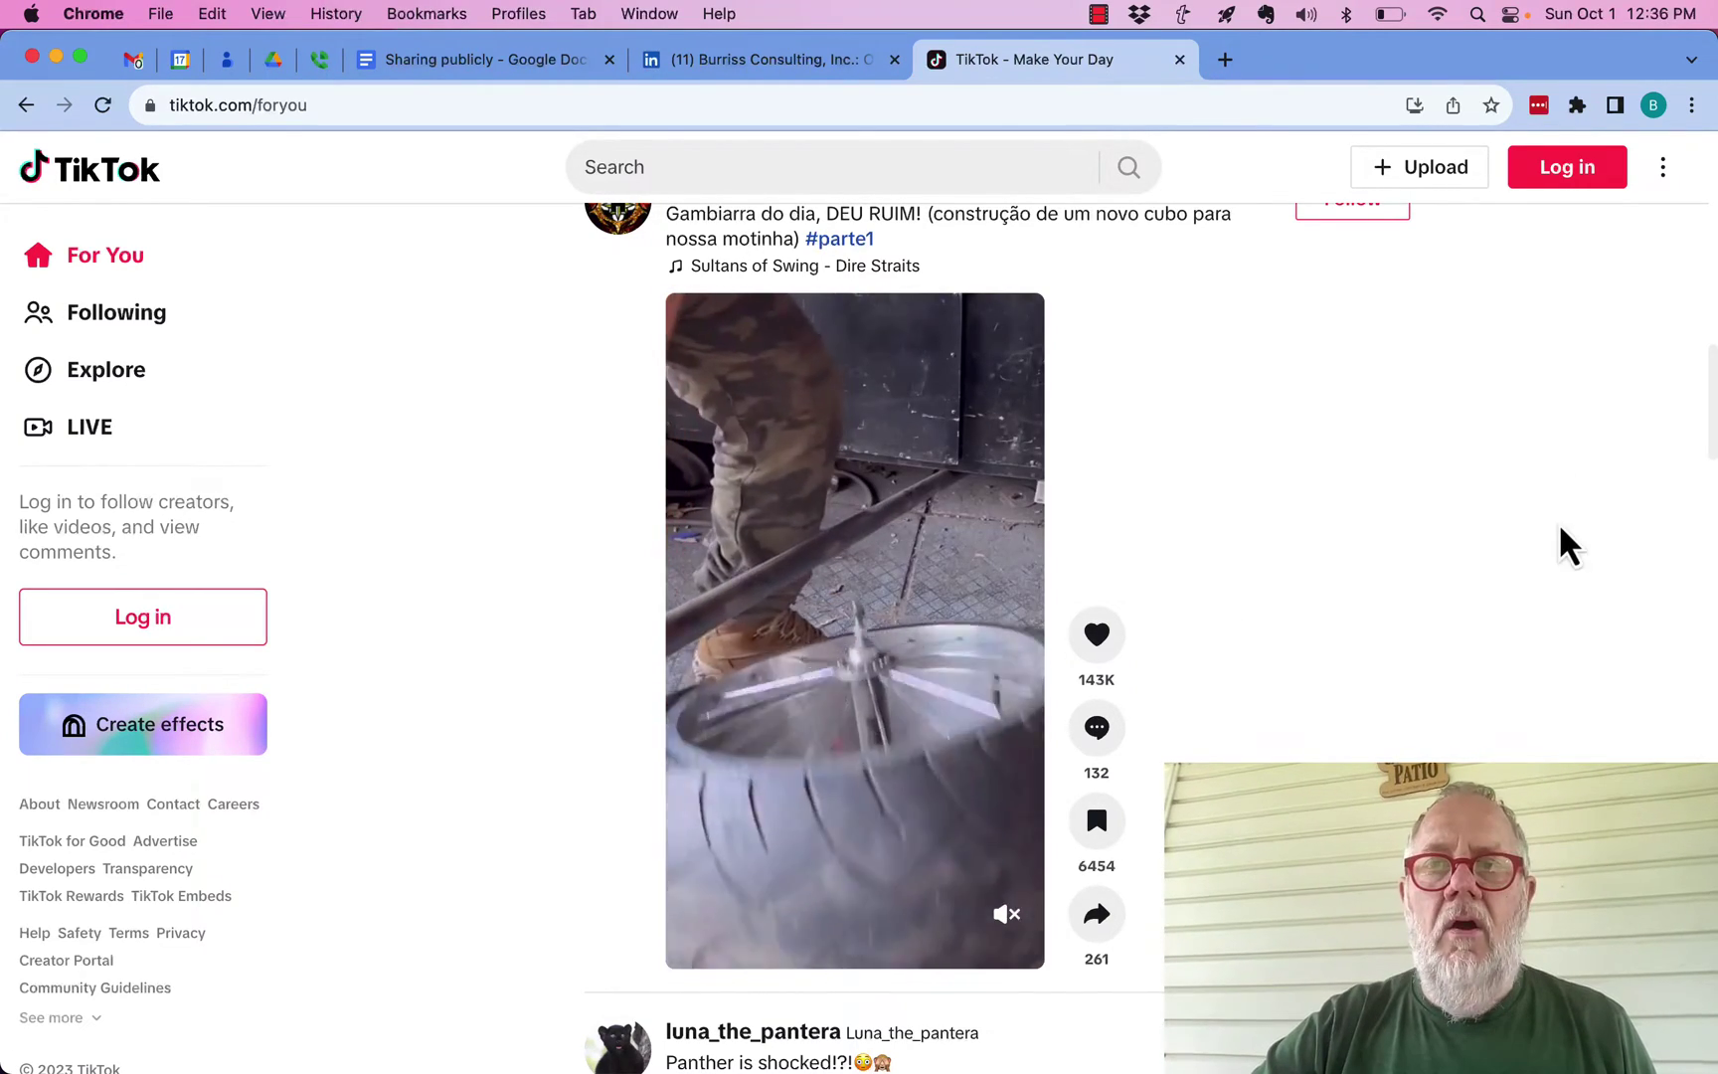
# - Log in via Email / Username using the saved email and password from LastPass
pyautogui.click(1568, 189)
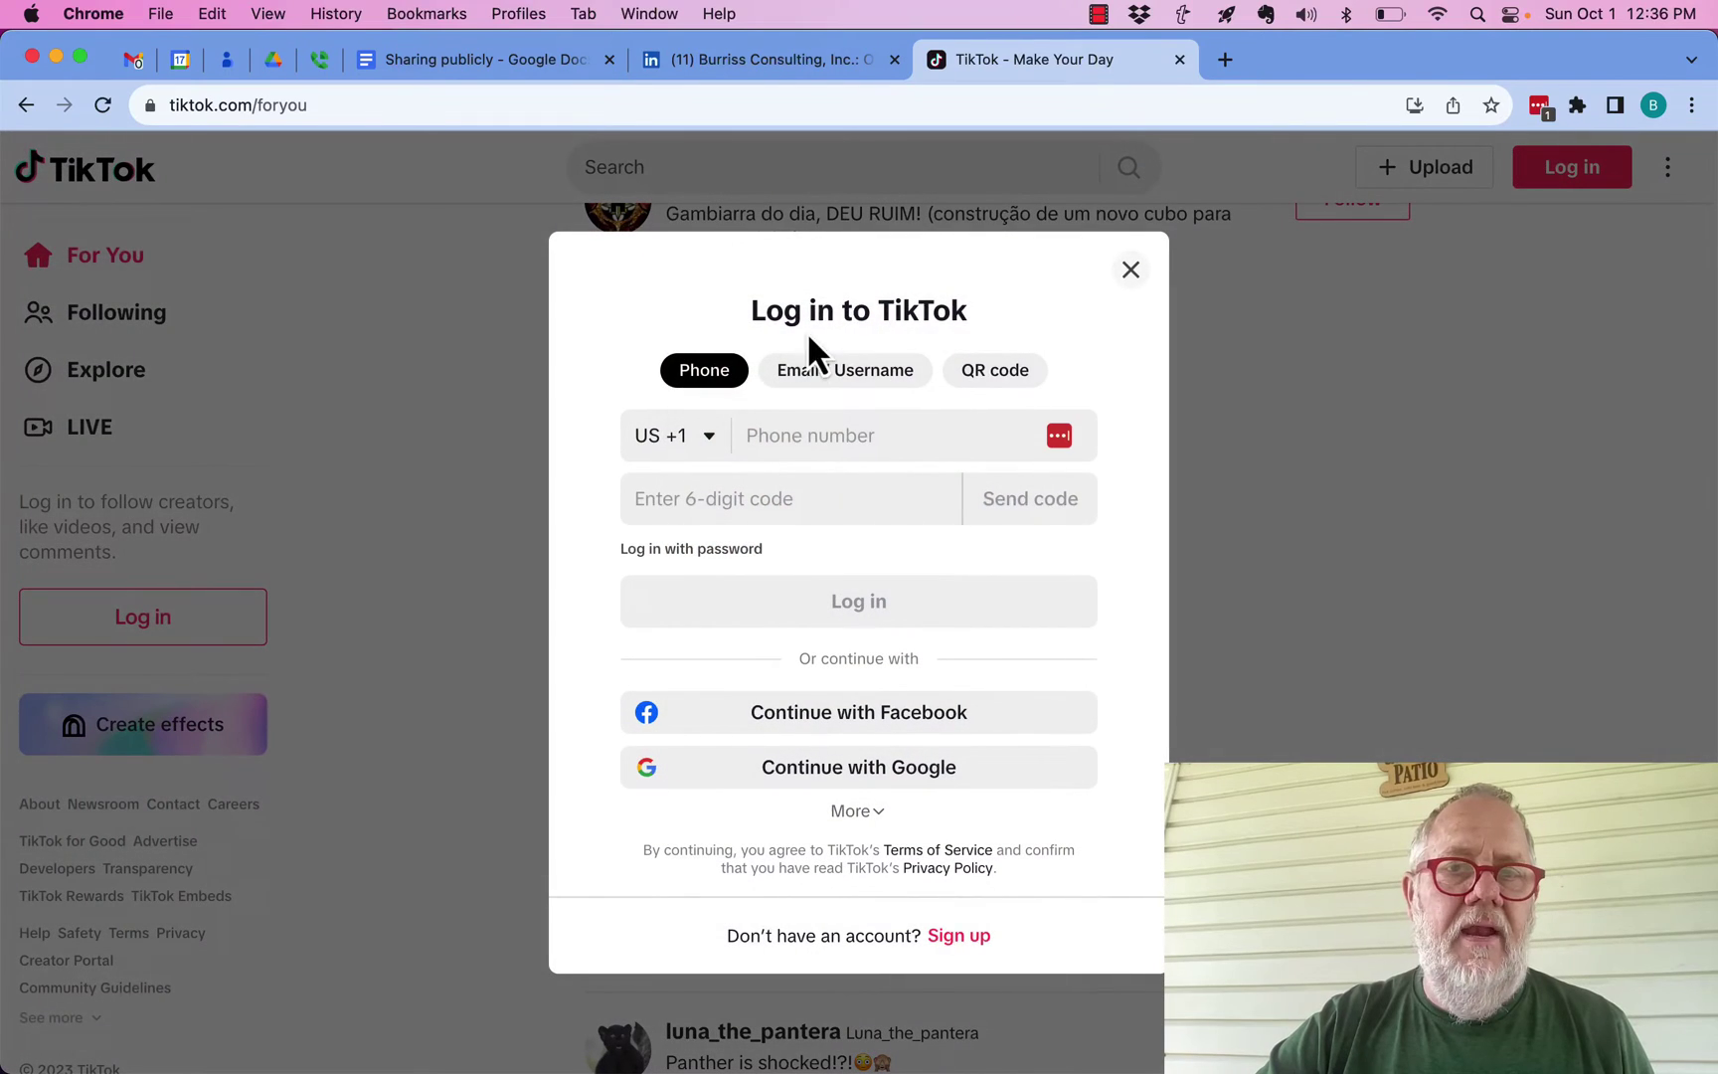
pyautogui.click(851, 390)
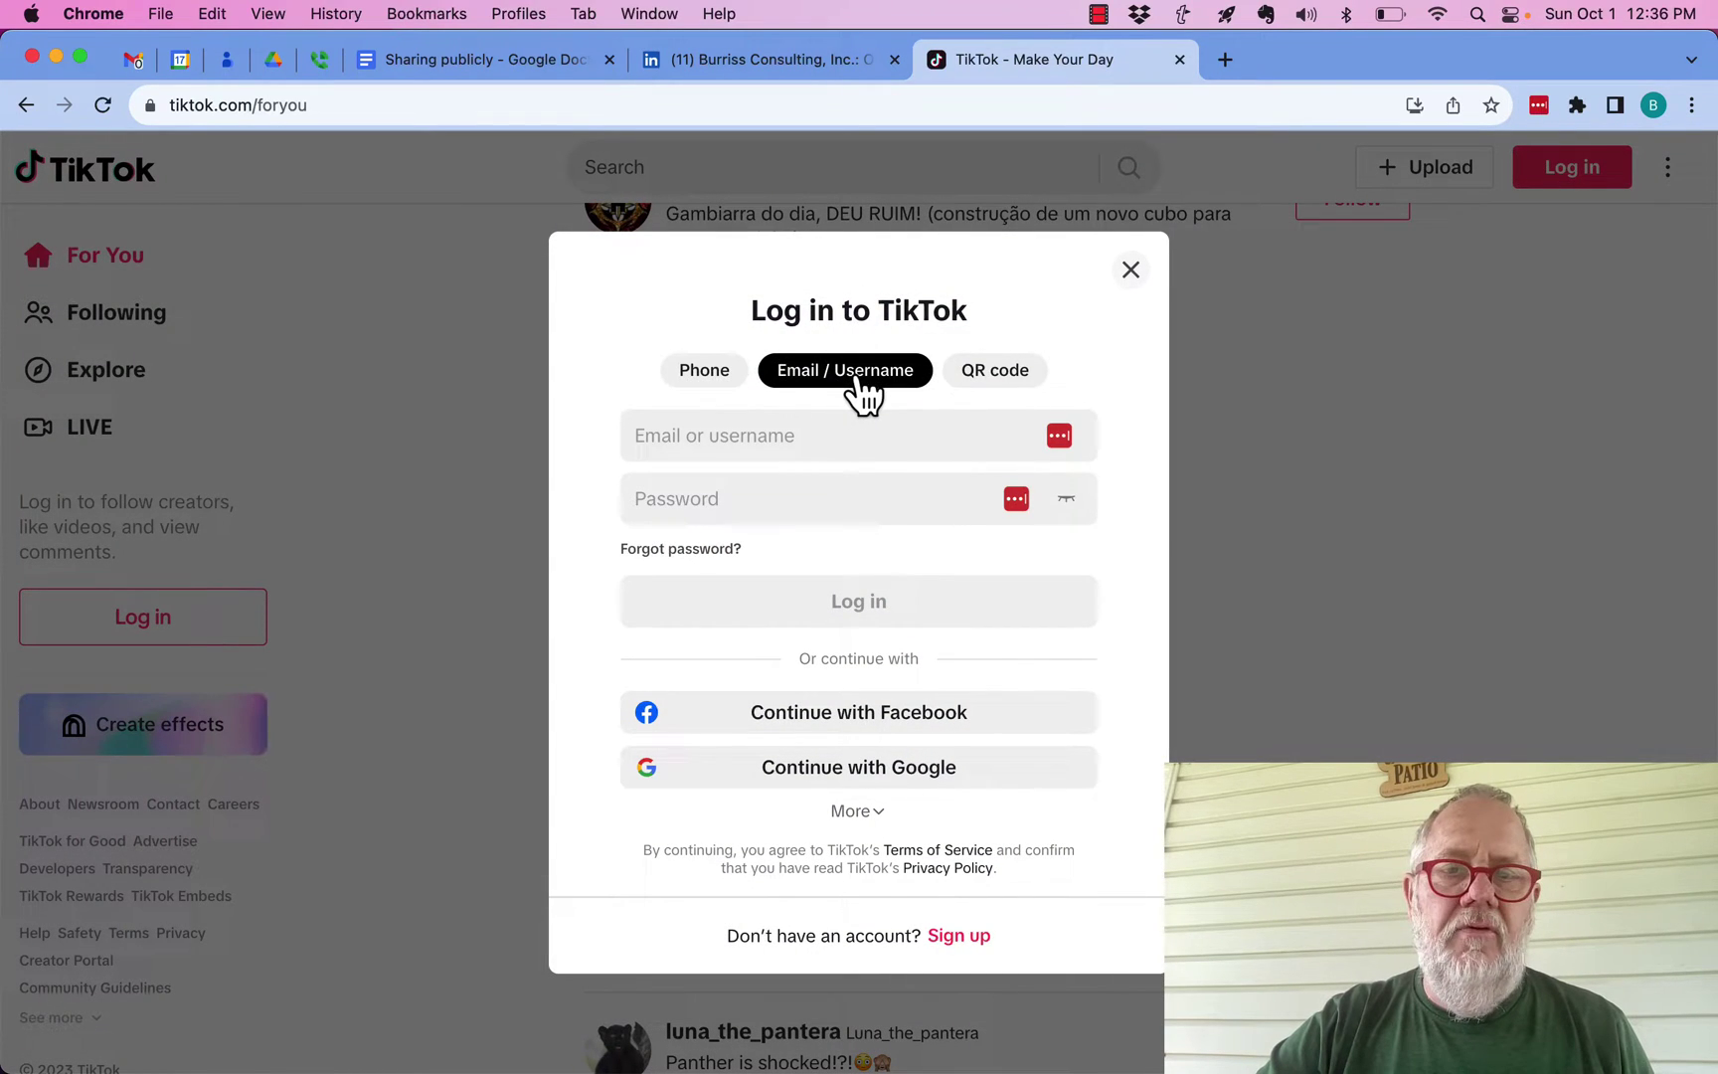
pyautogui.click(710, 435)
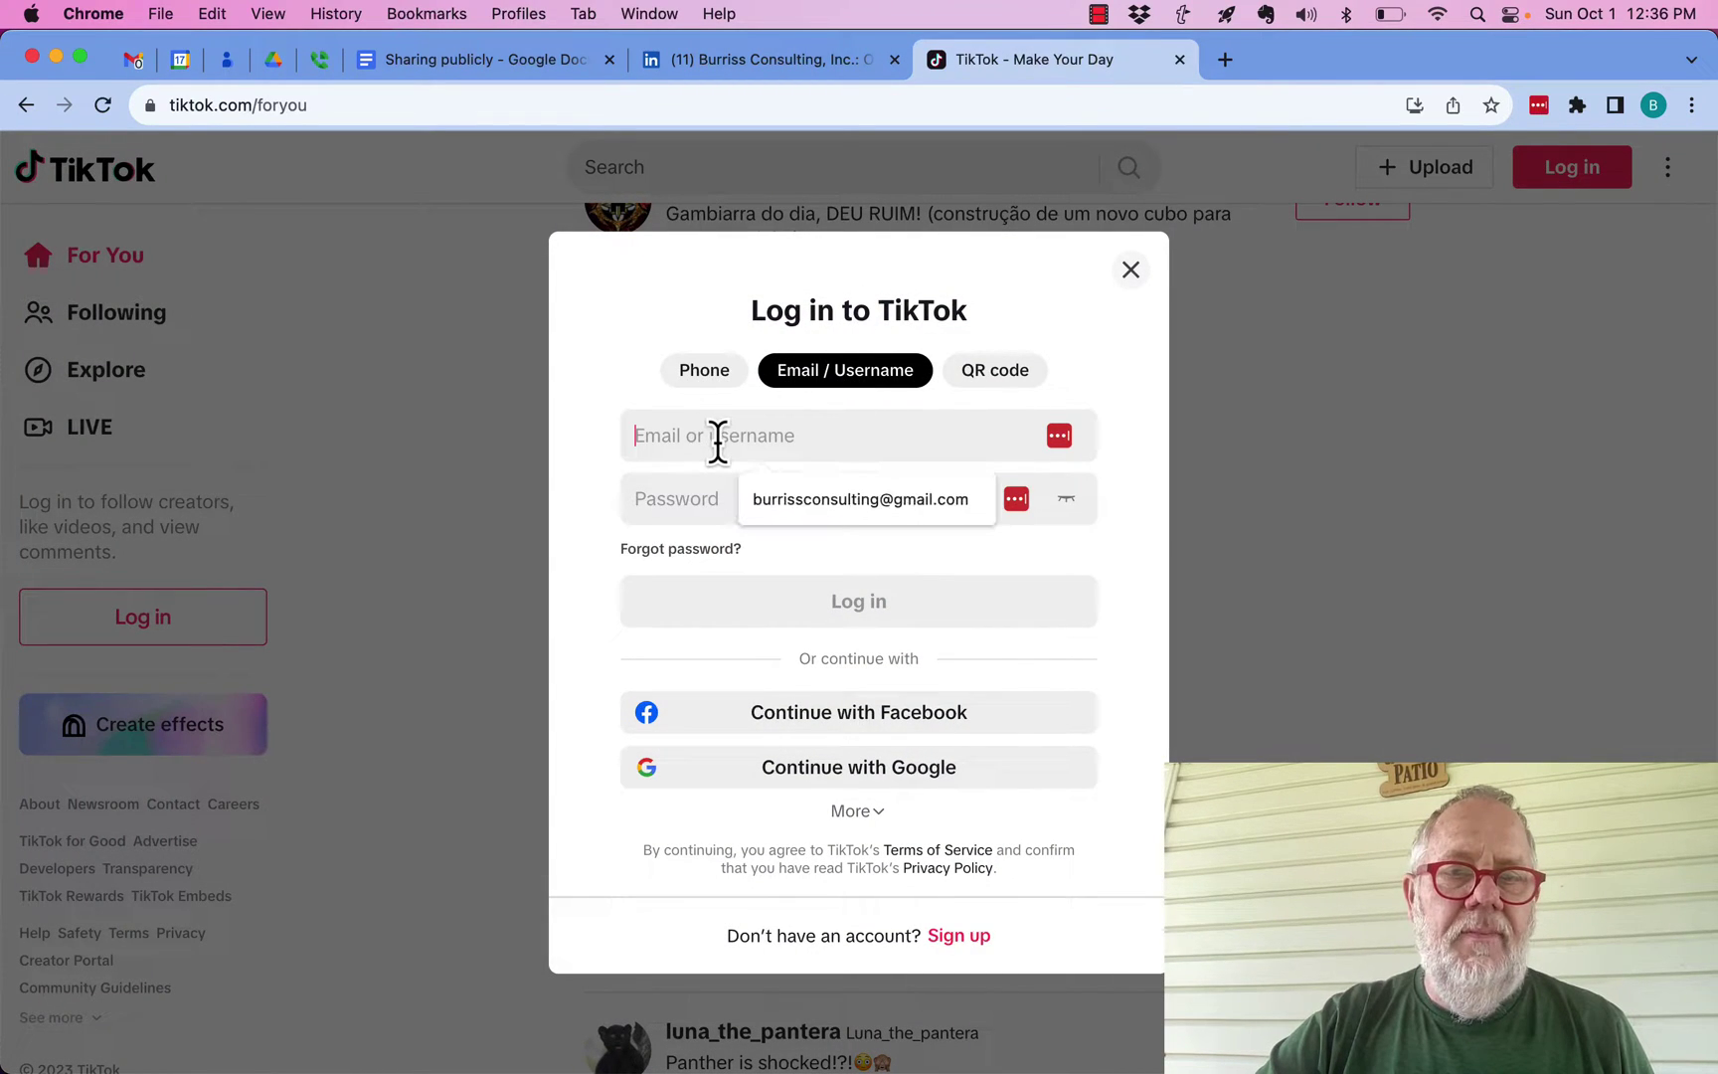
pyautogui.click(820, 499)
pyautogui.click(1017, 501)
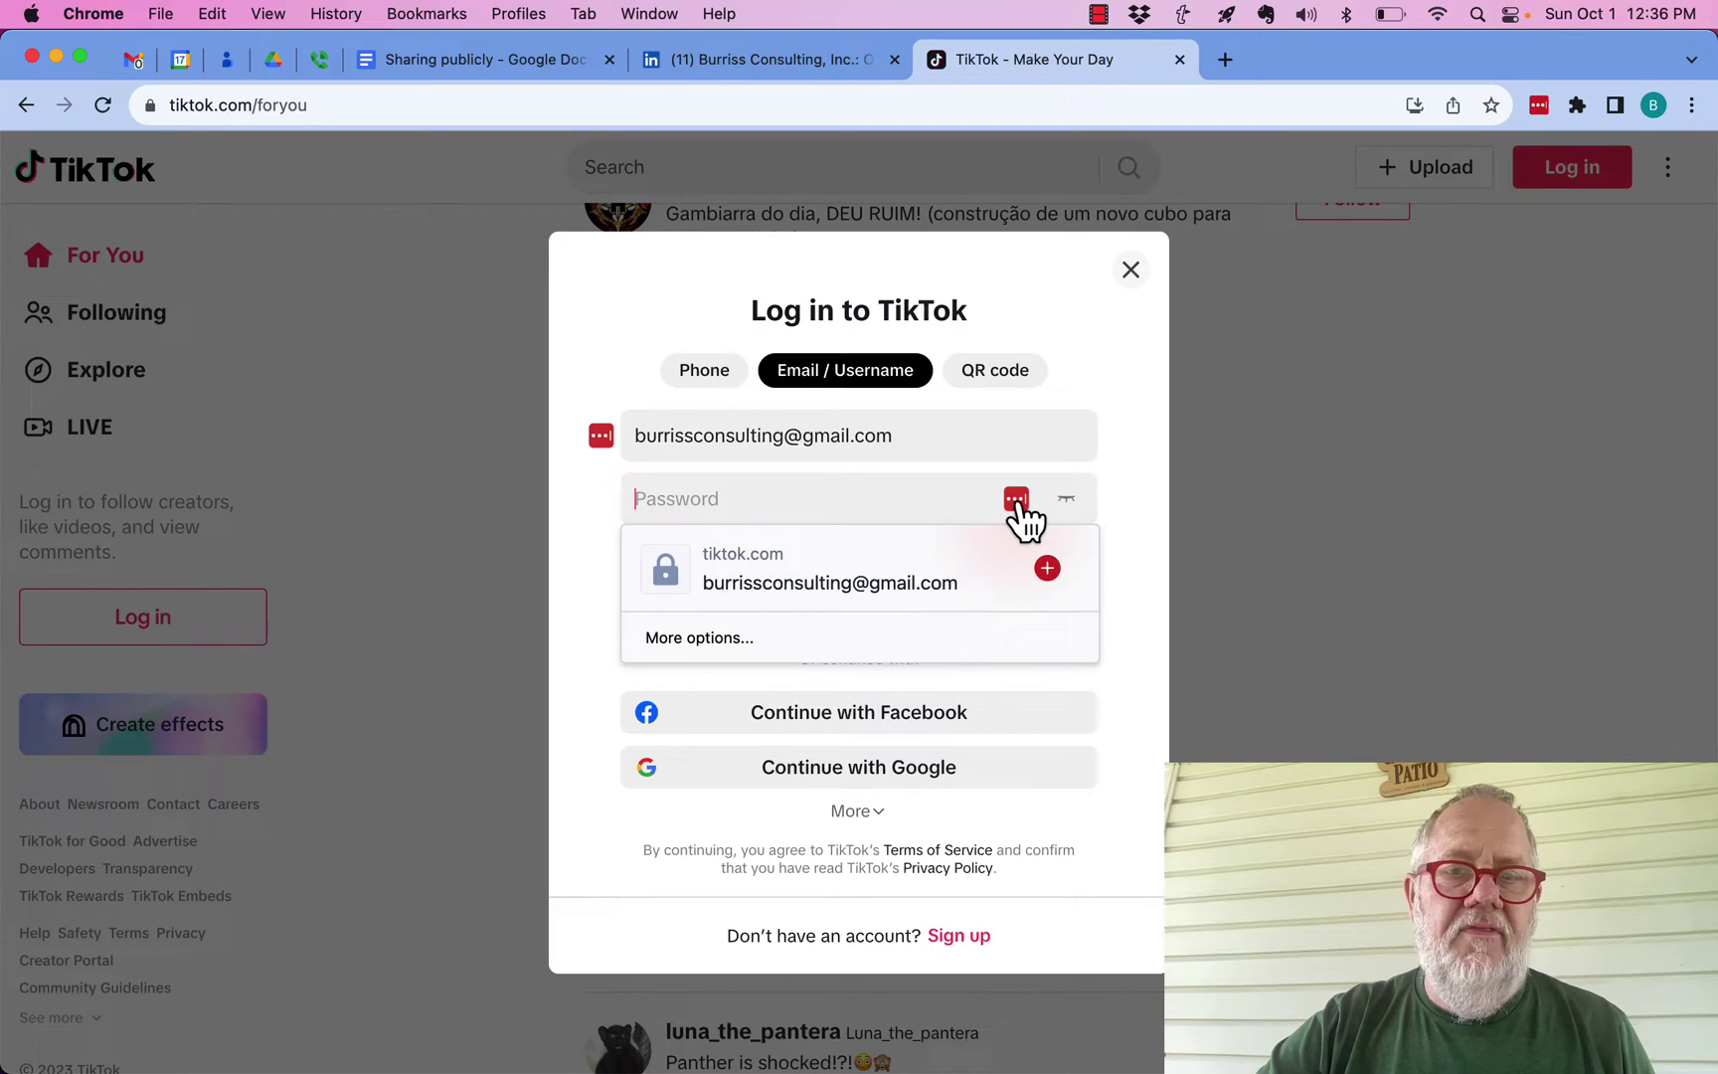
pyautogui.click(867, 576)
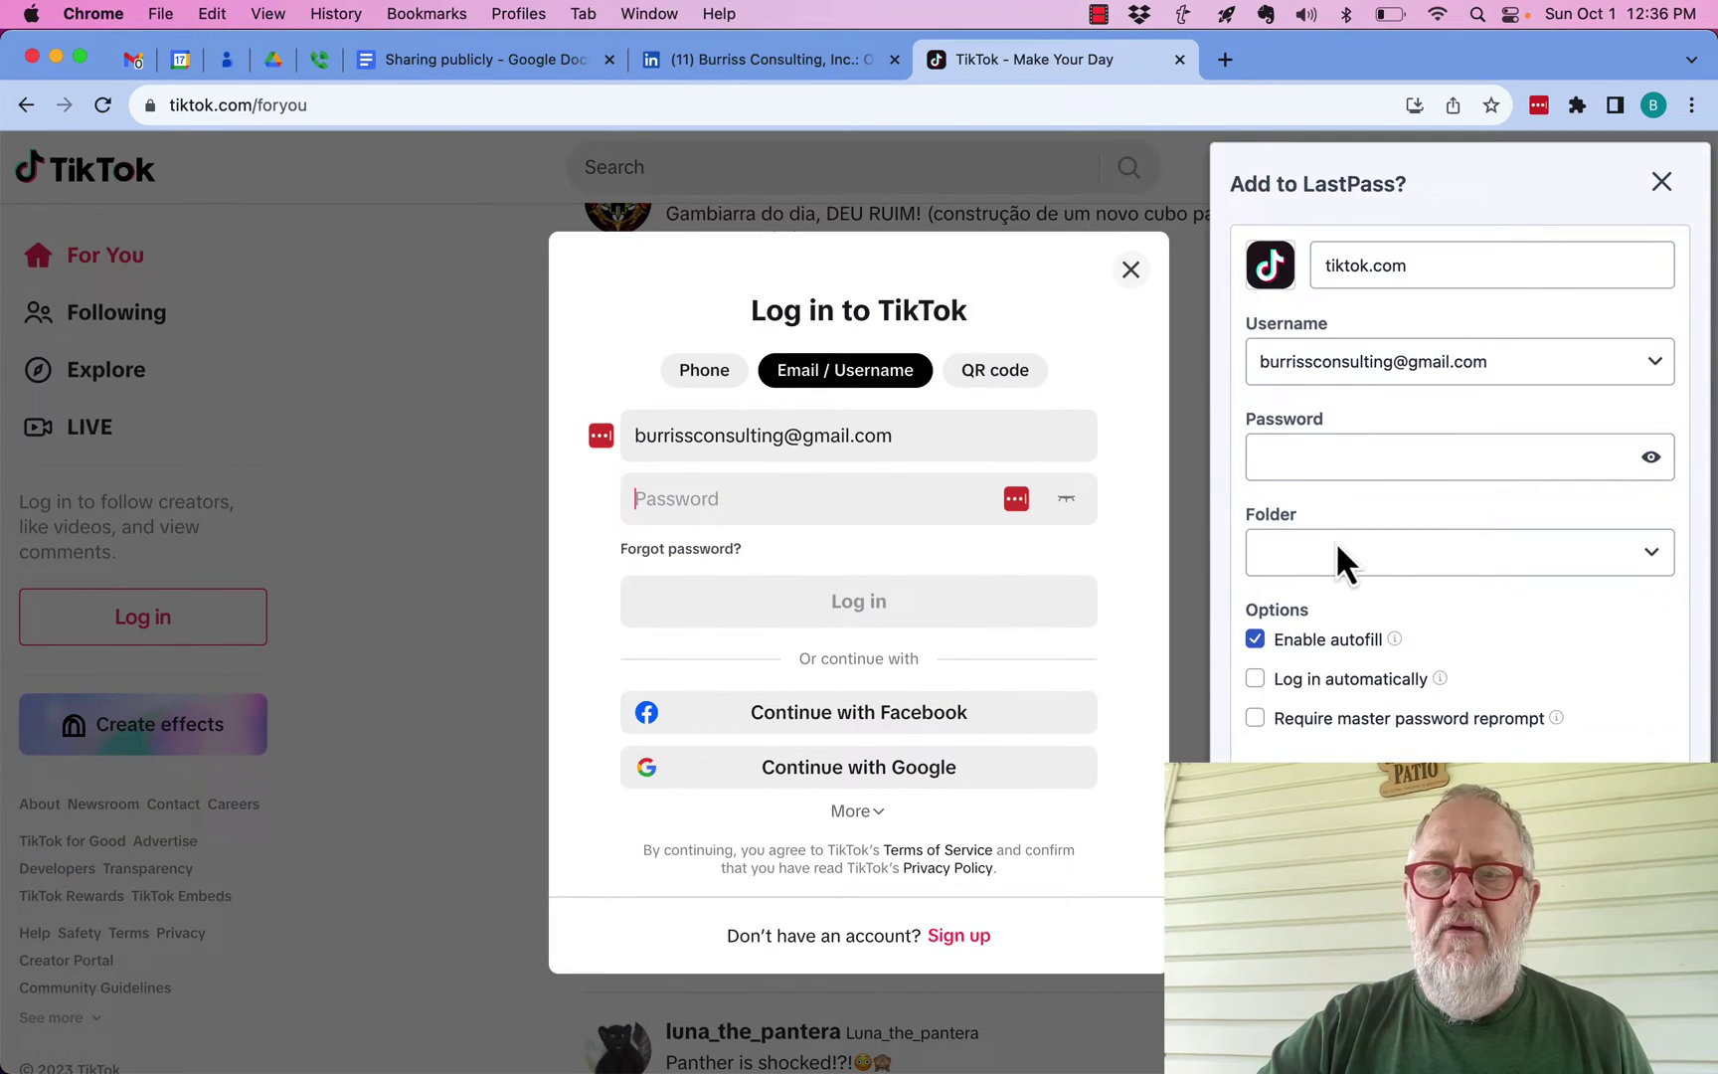
pyautogui.click(829, 600)
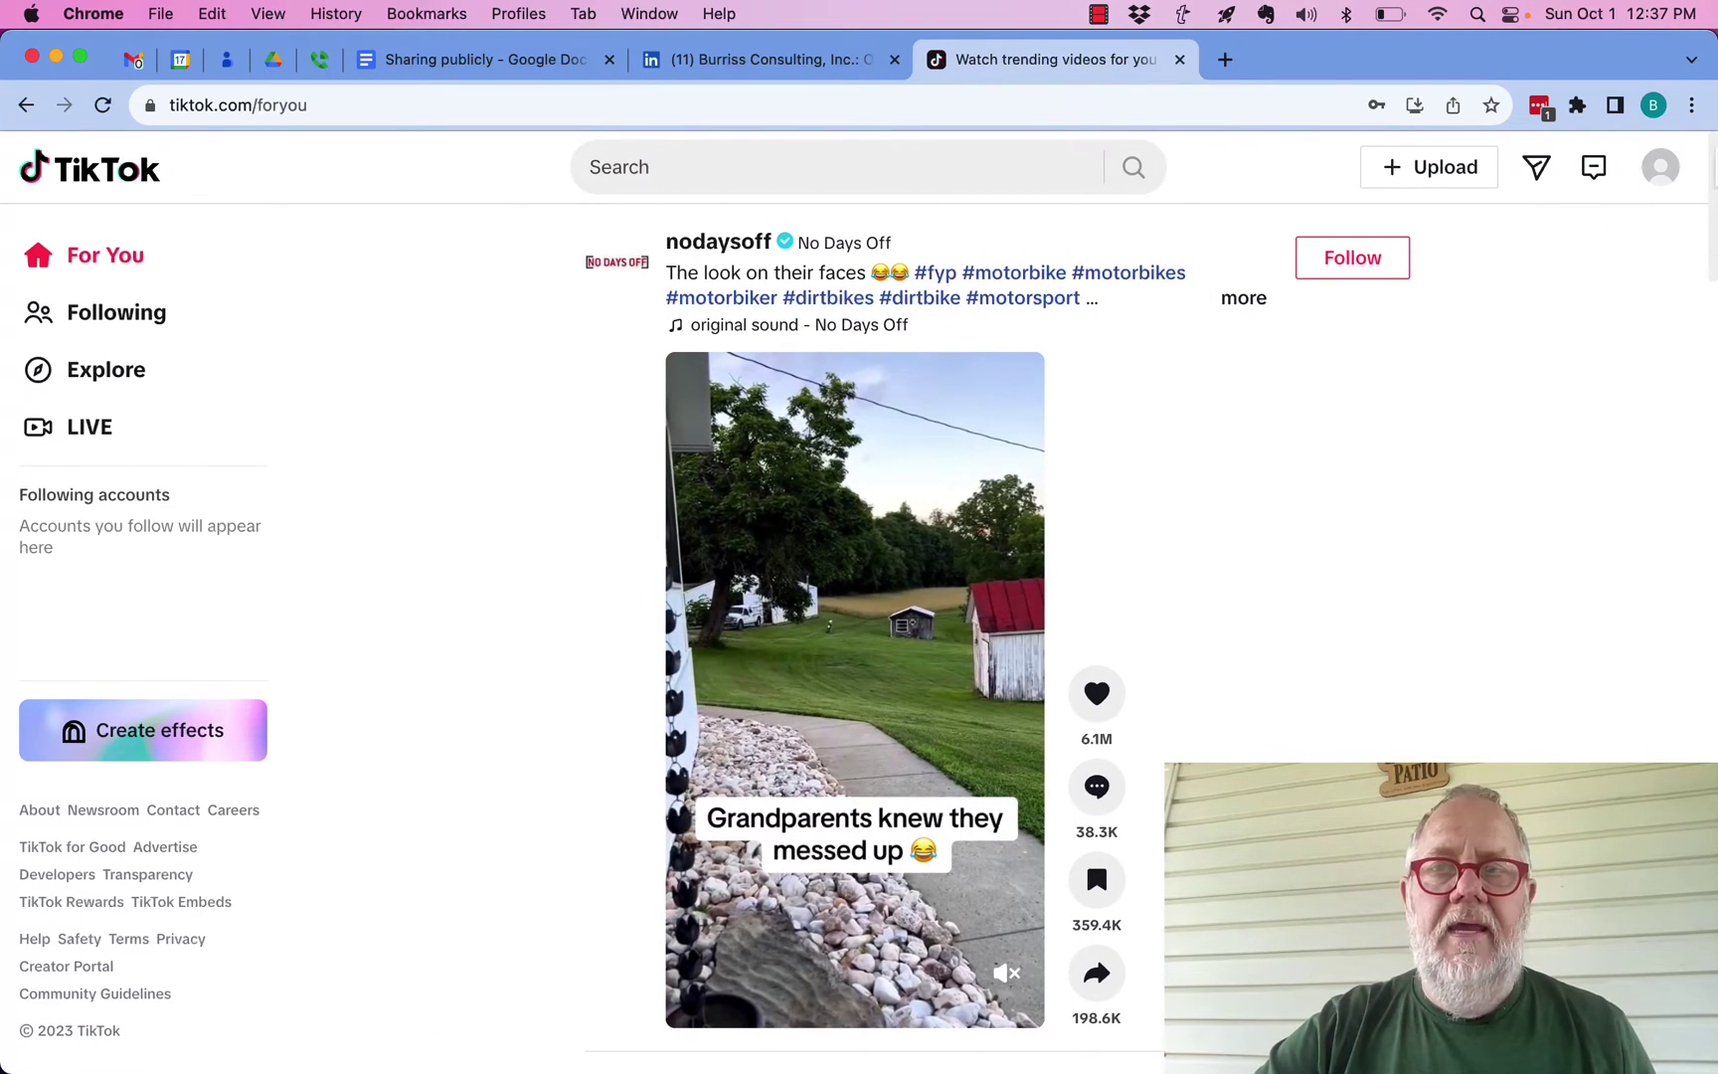
# - Log out of the account from the avatar menu and confirm the log-out
pyautogui.click(1664, 172)
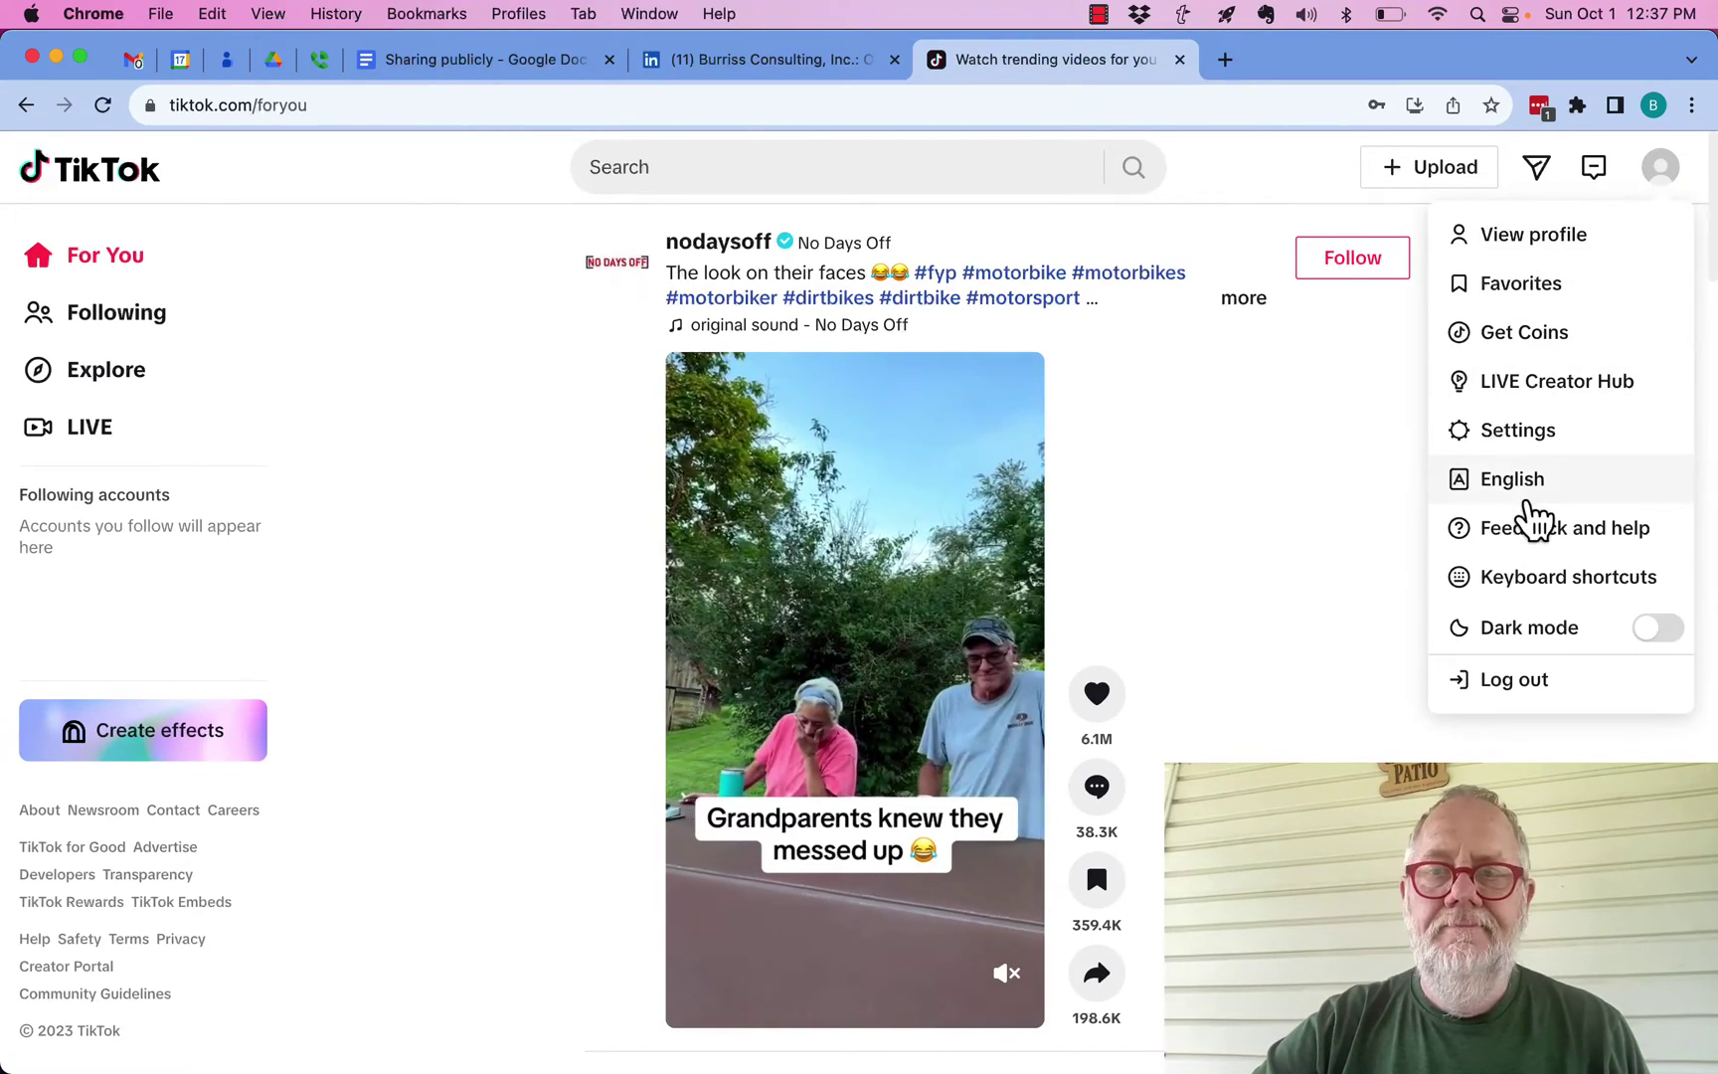
pyautogui.click(1503, 682)
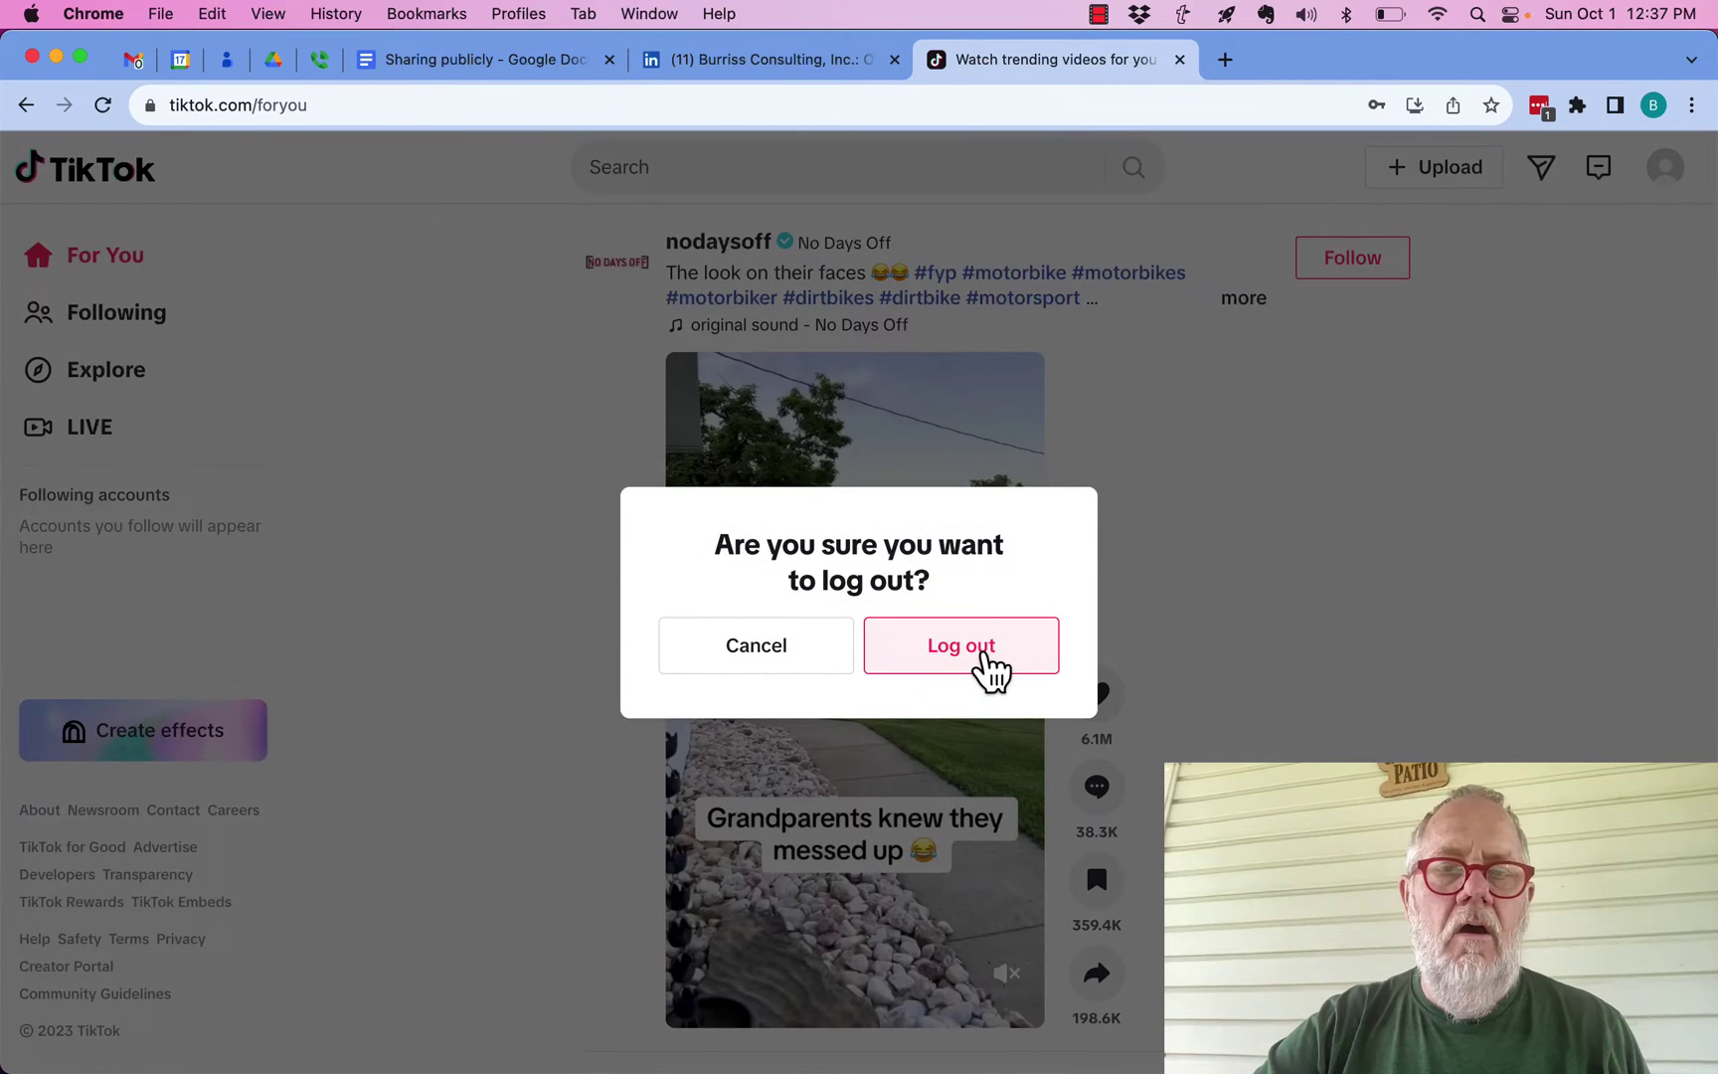
pyautogui.click(989, 667)
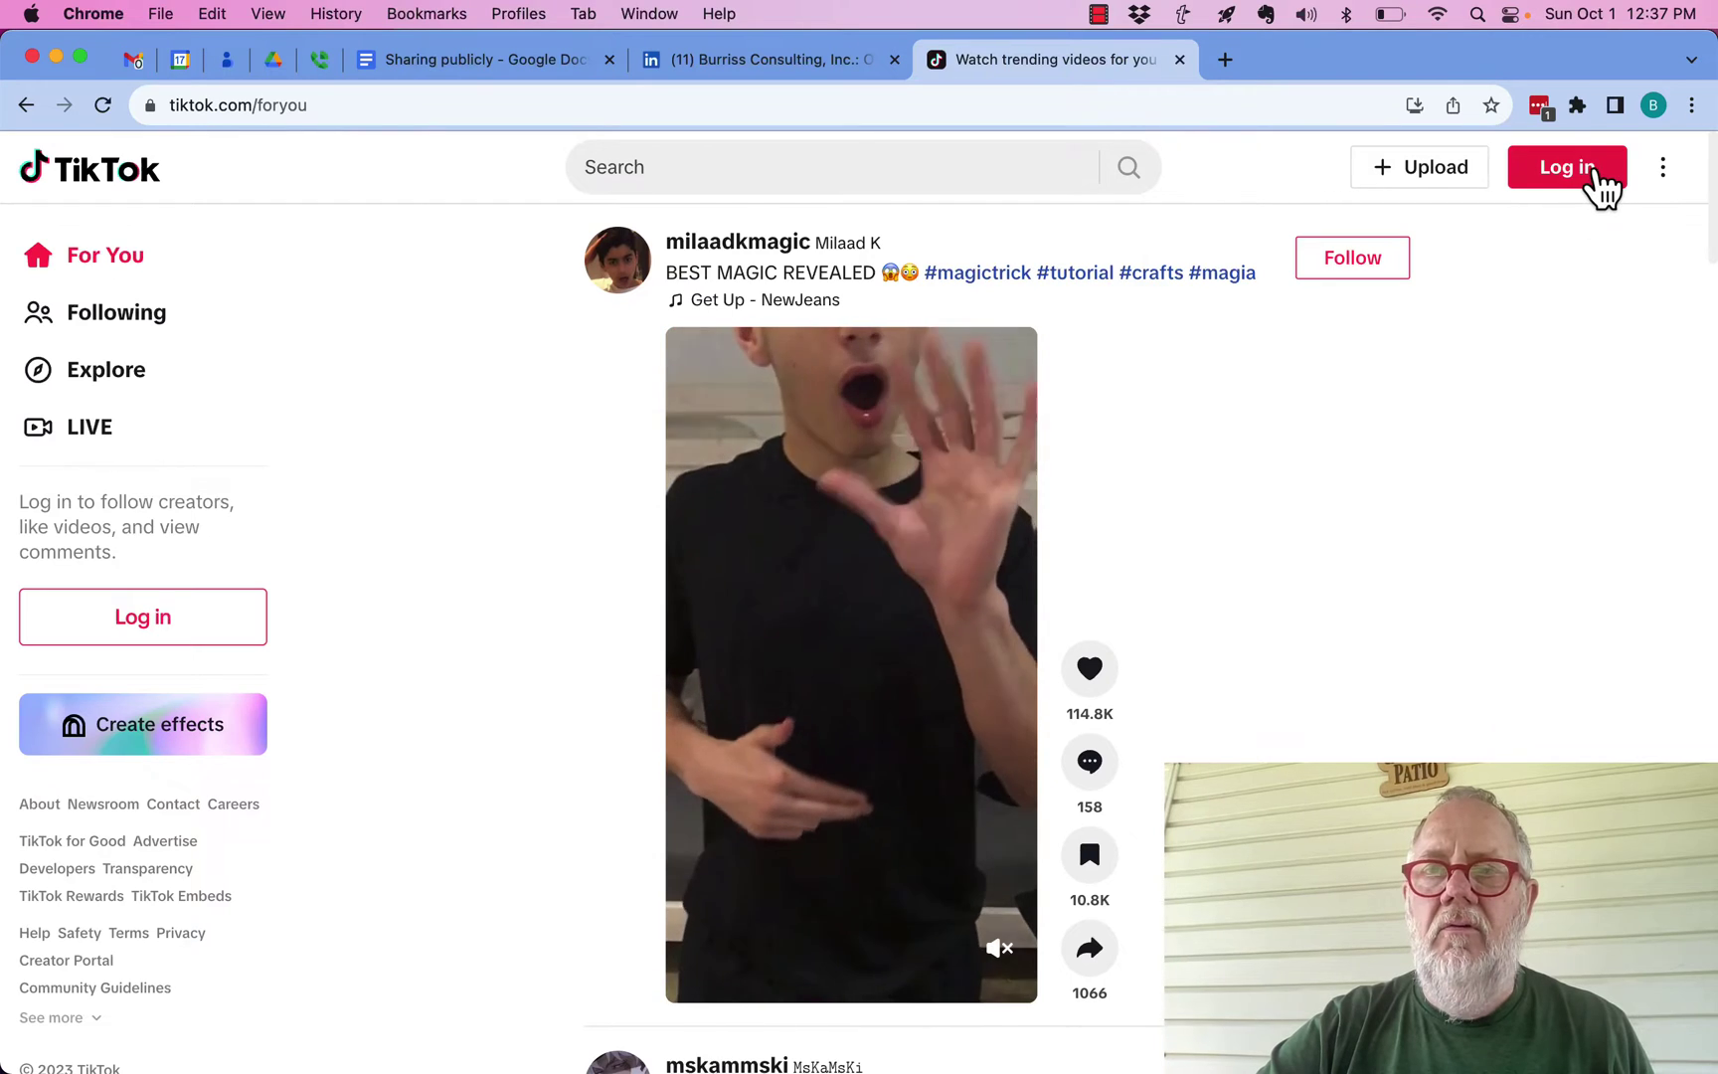
# - Switch from the log-in dialog to the email sign-up form
pyautogui.click(1568, 167)
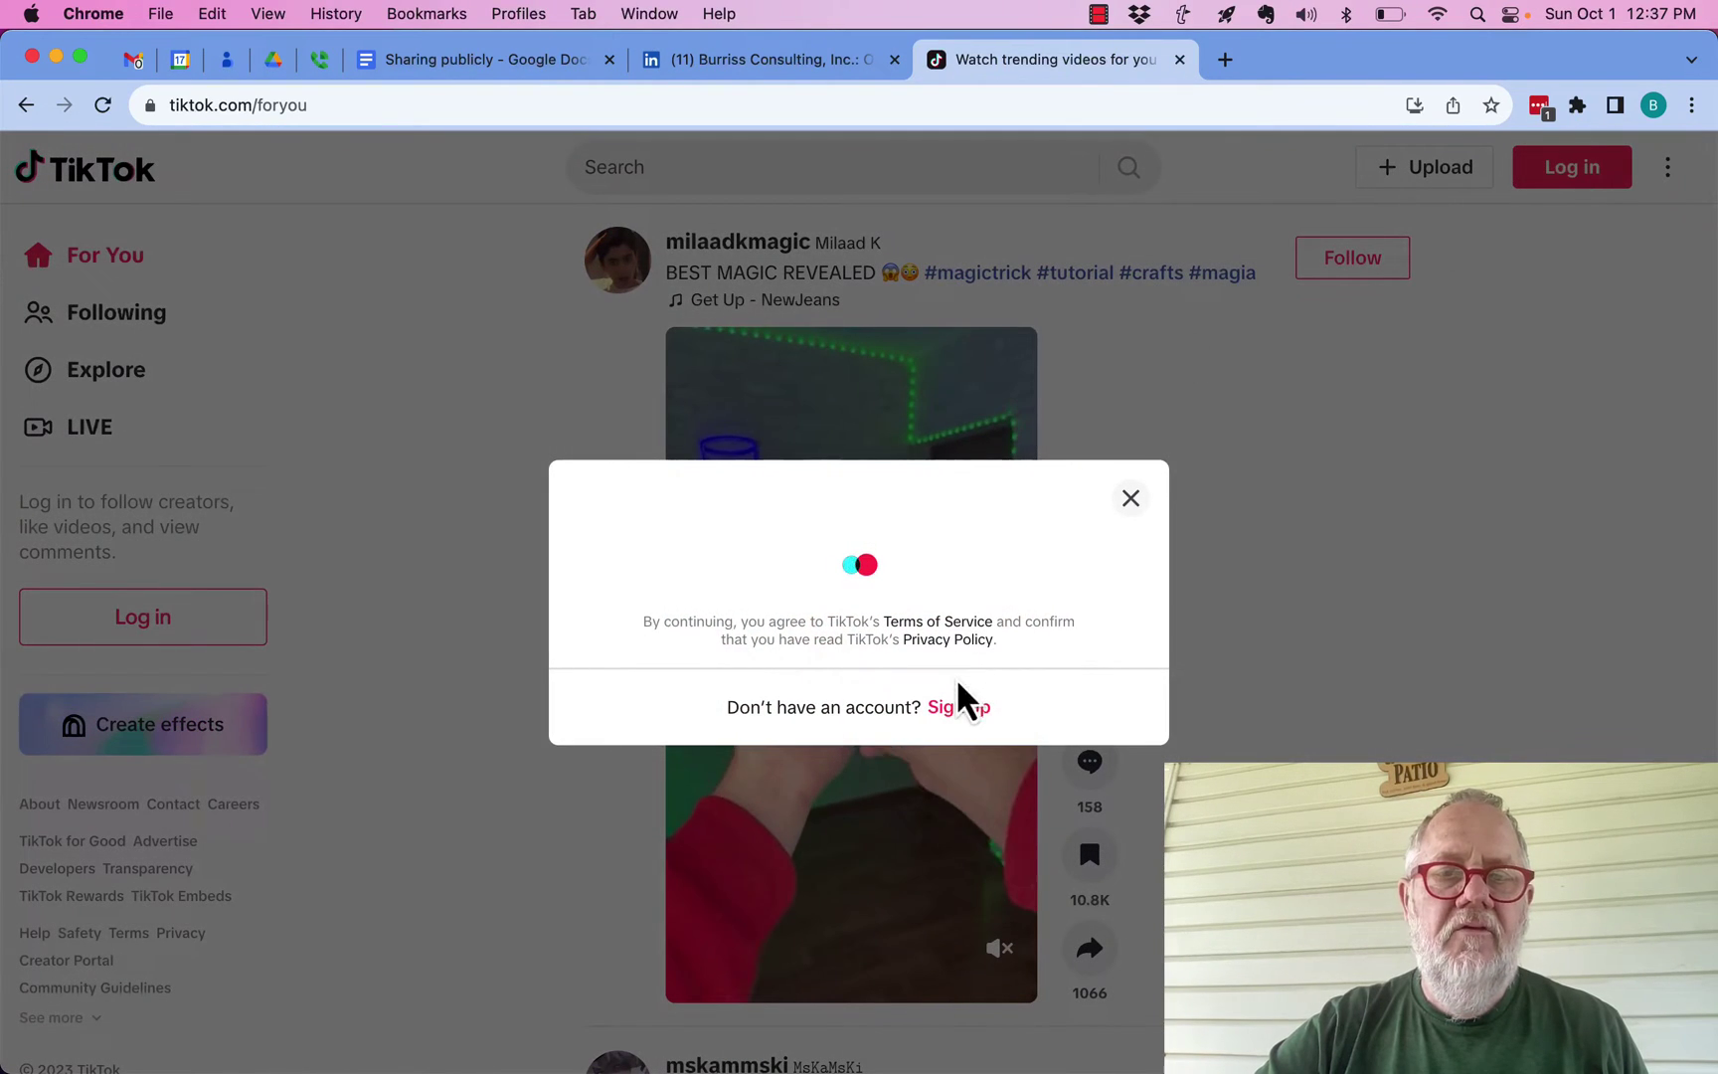
pyautogui.click(958, 707)
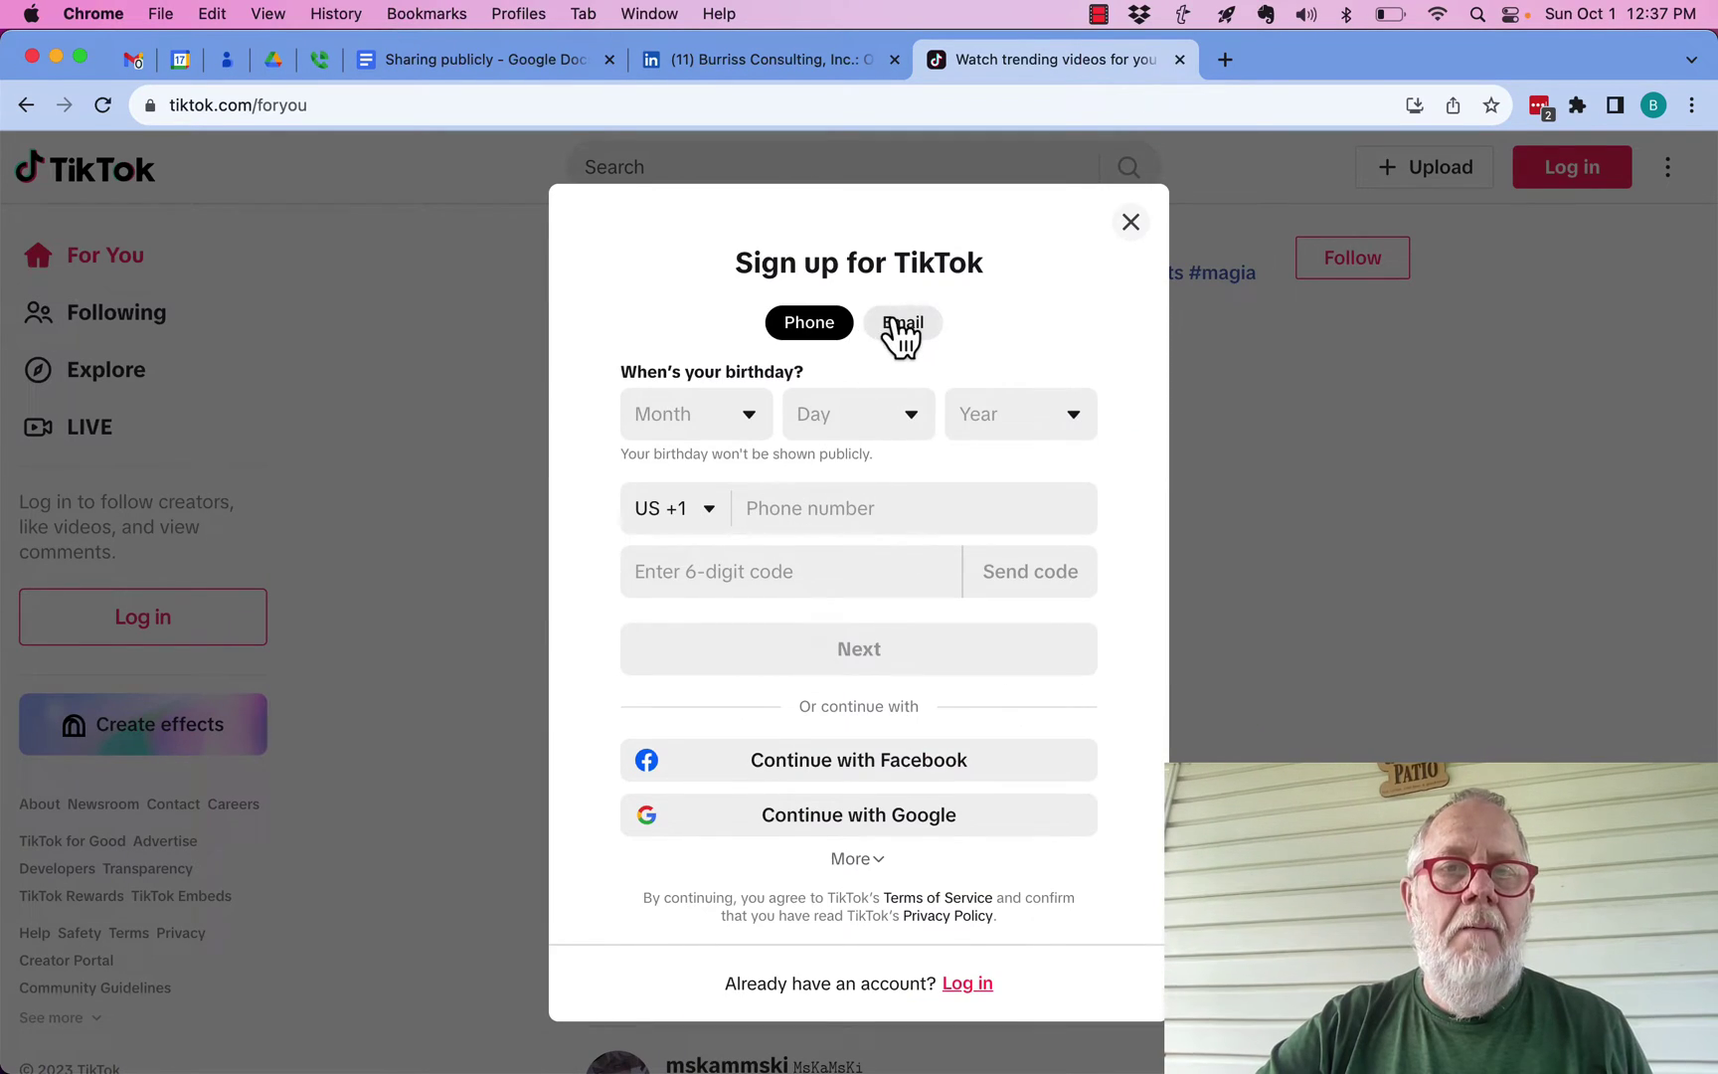
pyautogui.click(901, 327)
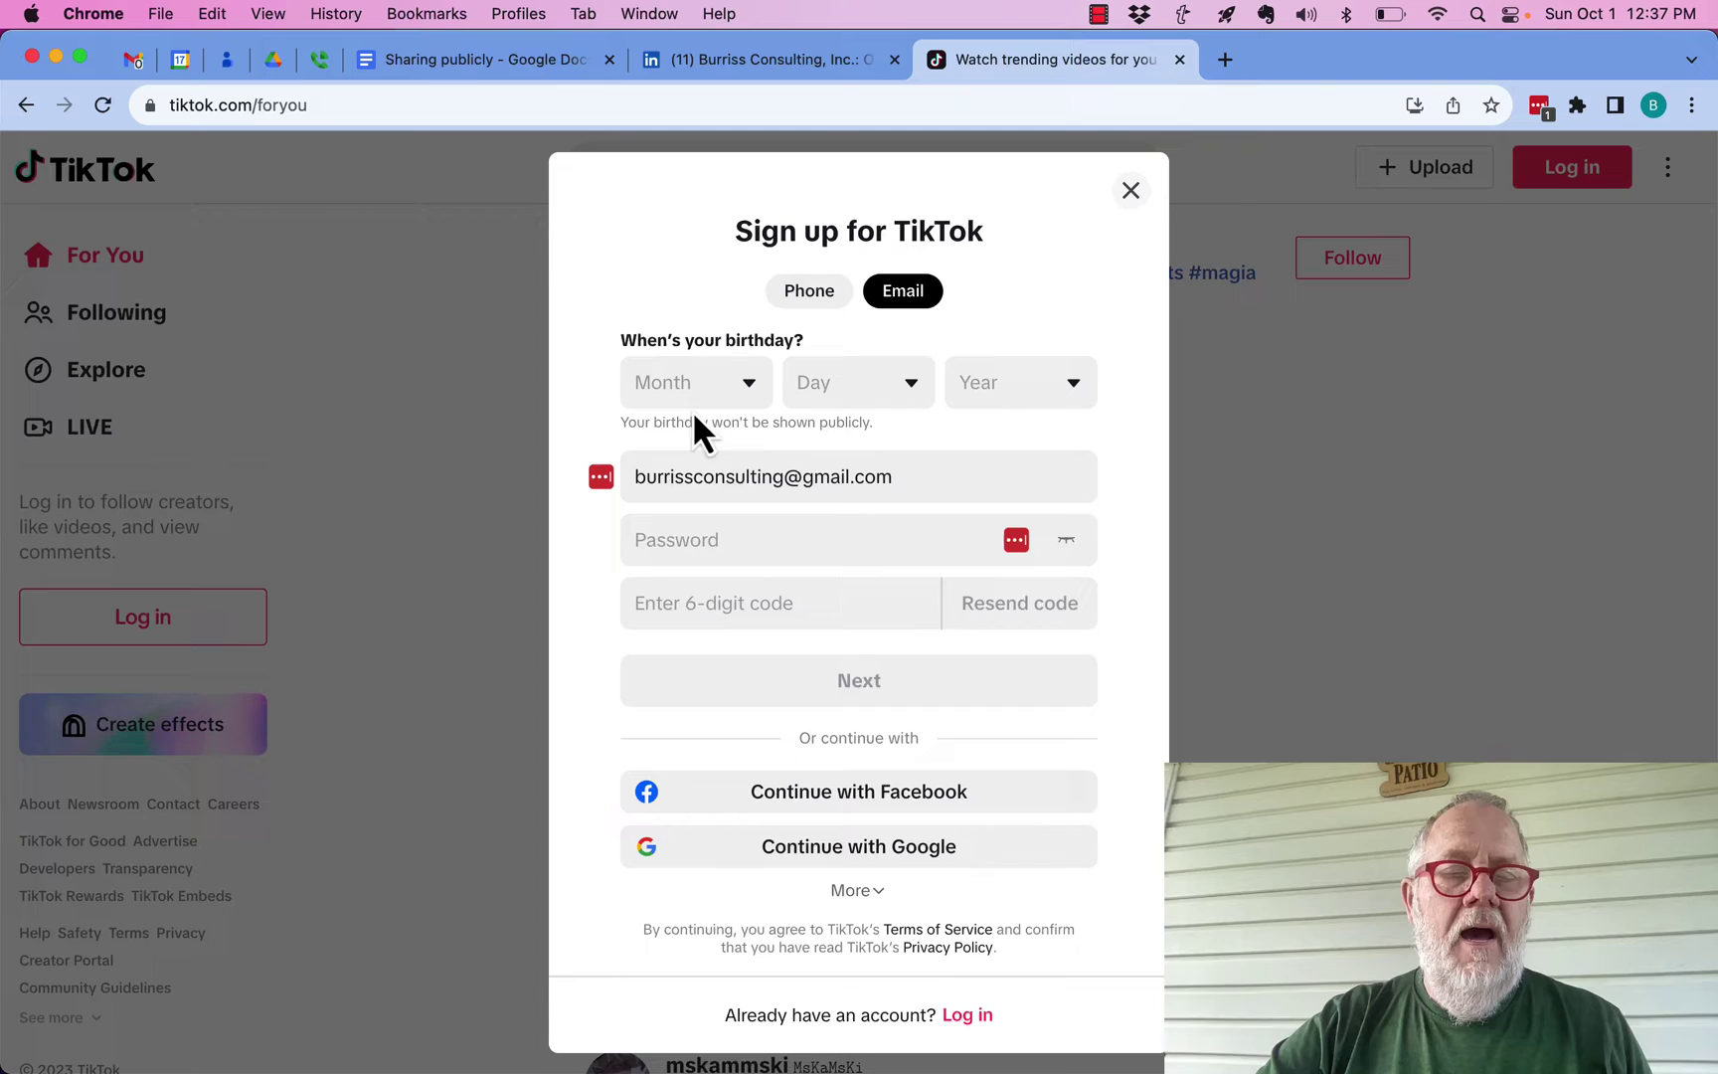
# - Set the birthday to January 1, 1959 and move to the password field
pyautogui.click(755, 396)
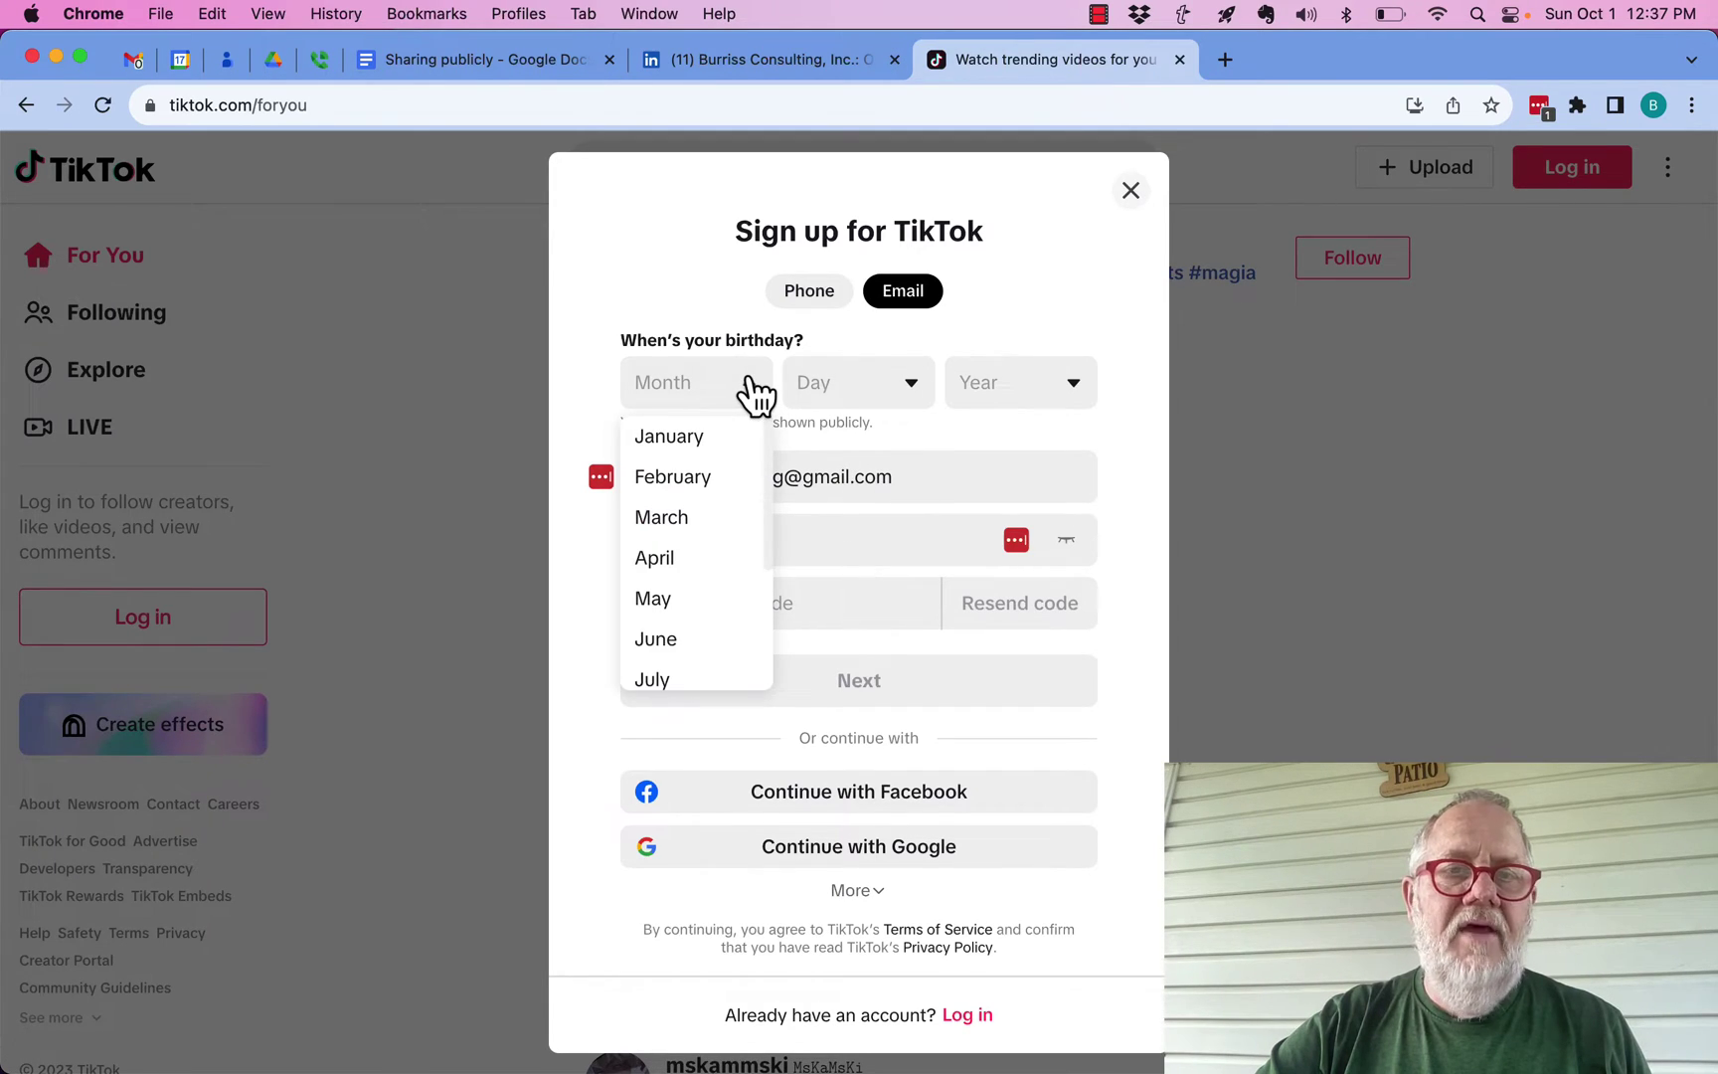
pyautogui.click(703, 440)
pyautogui.click(907, 402)
pyautogui.click(821, 438)
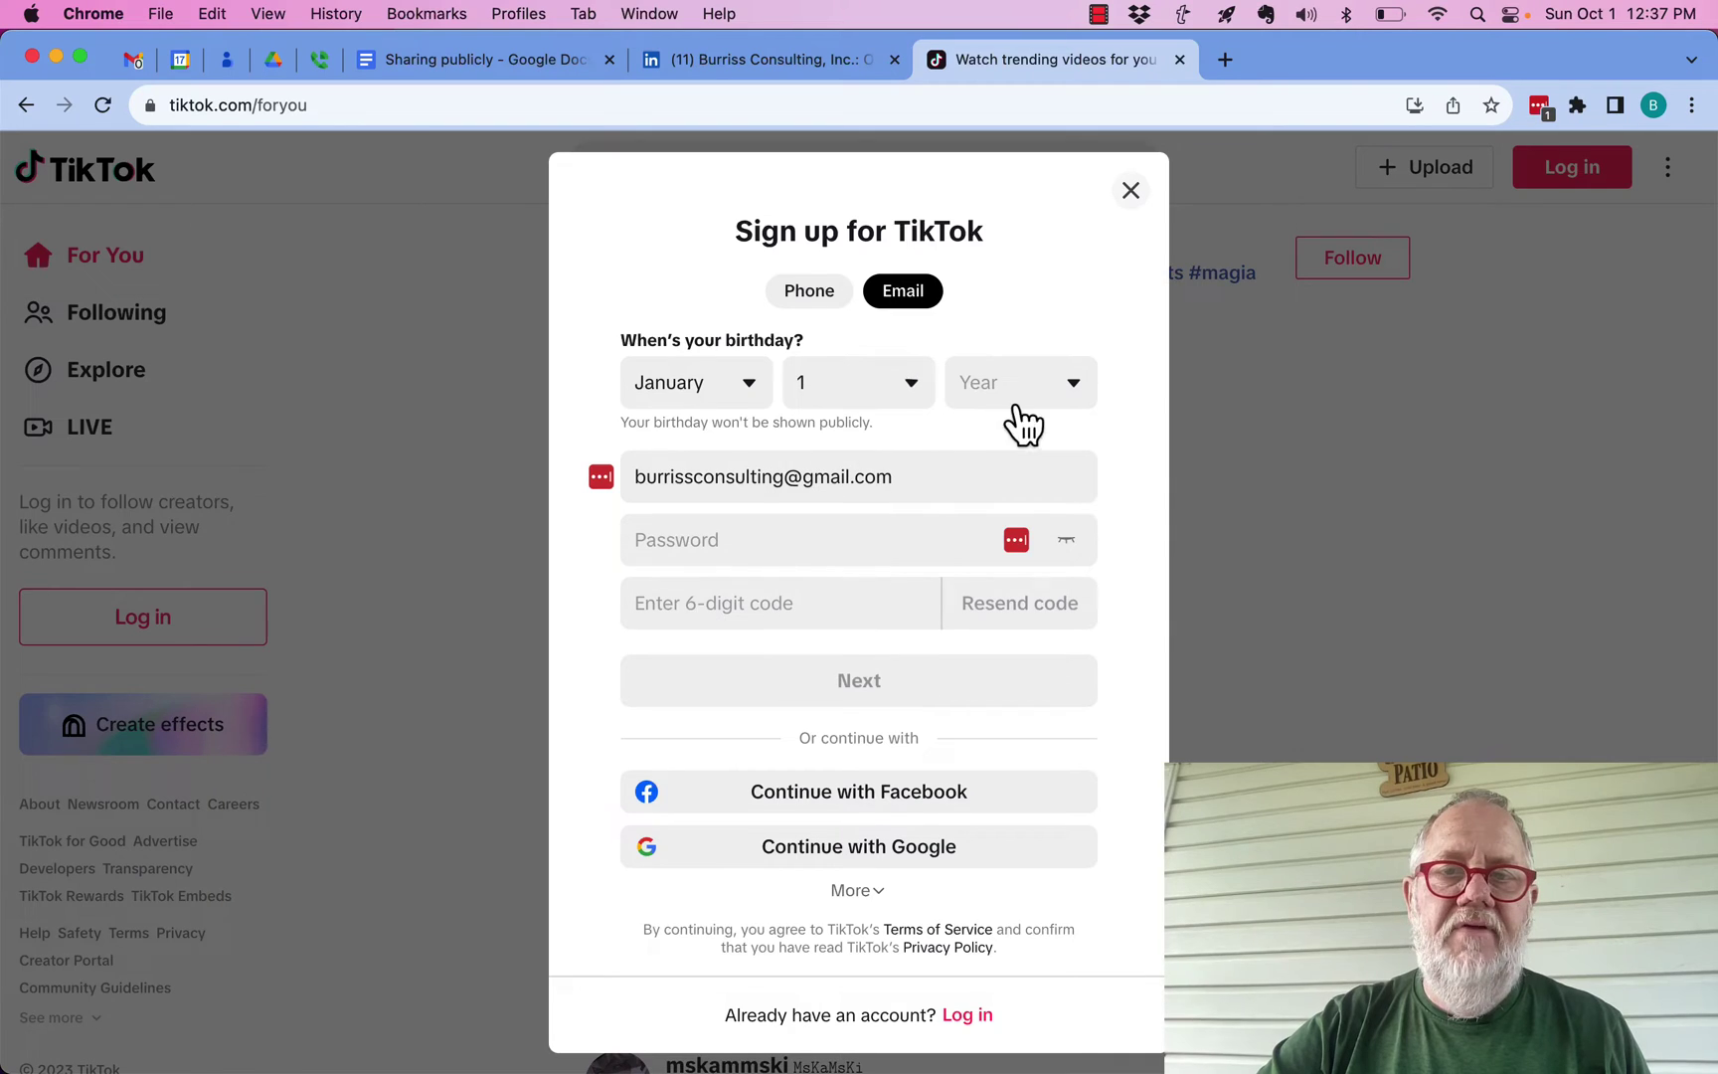
pyautogui.click(1068, 401)
pyautogui.scroll(-15, 1030, 555)
pyautogui.scroll(-5, 1025, 553)
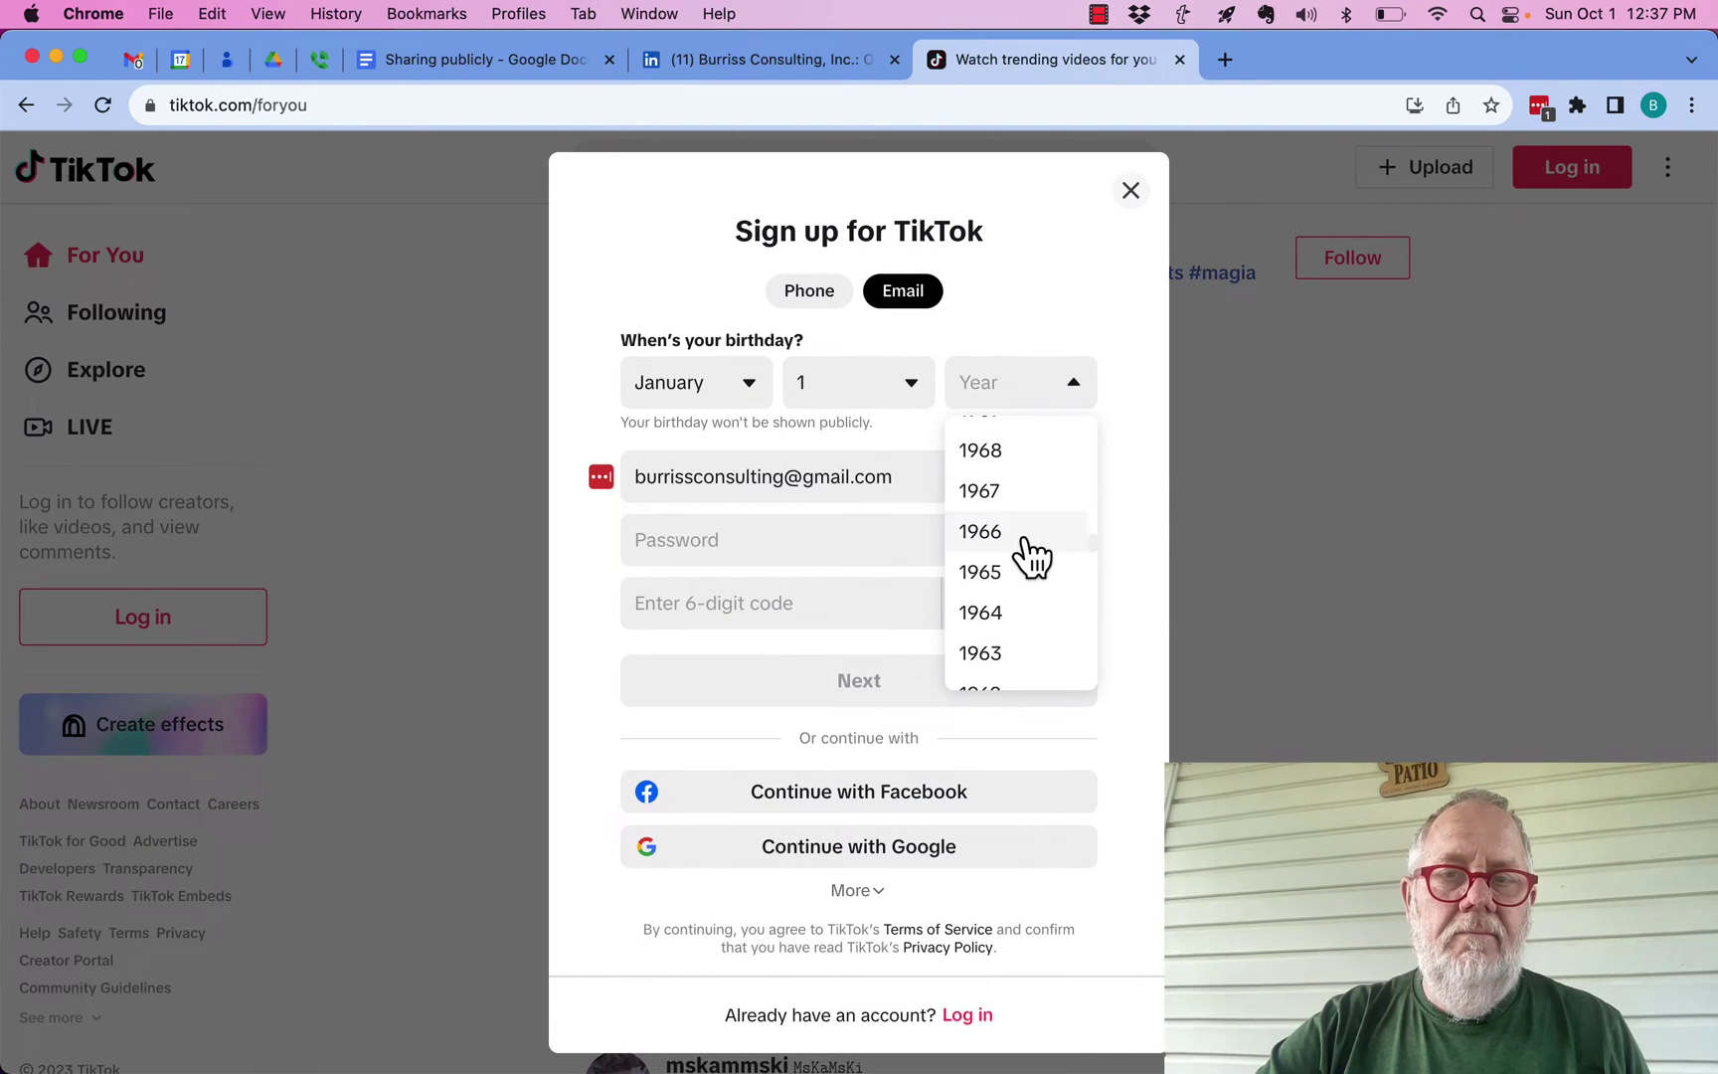
pyautogui.scroll(-2, 1024, 551)
pyautogui.scroll(-1, 1013, 638)
pyautogui.scroll(-1, 1008, 642)
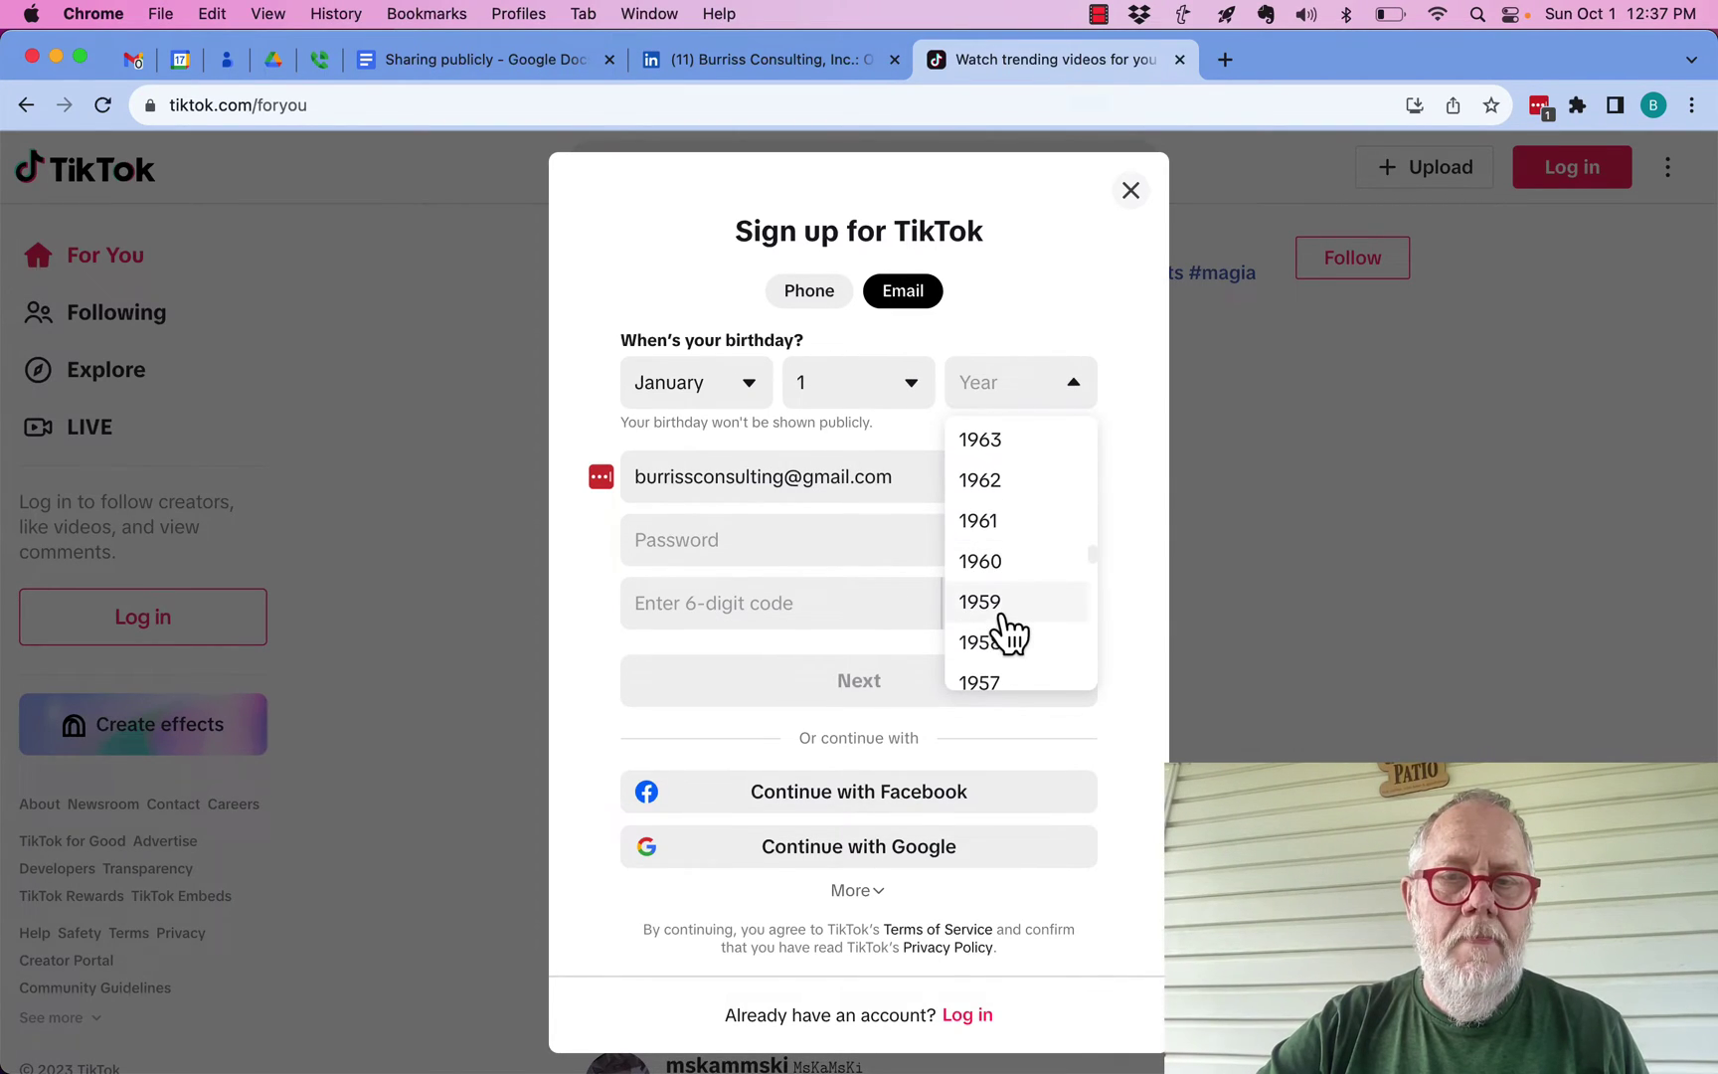
pyautogui.click(1007, 613)
pyautogui.click(749, 540)
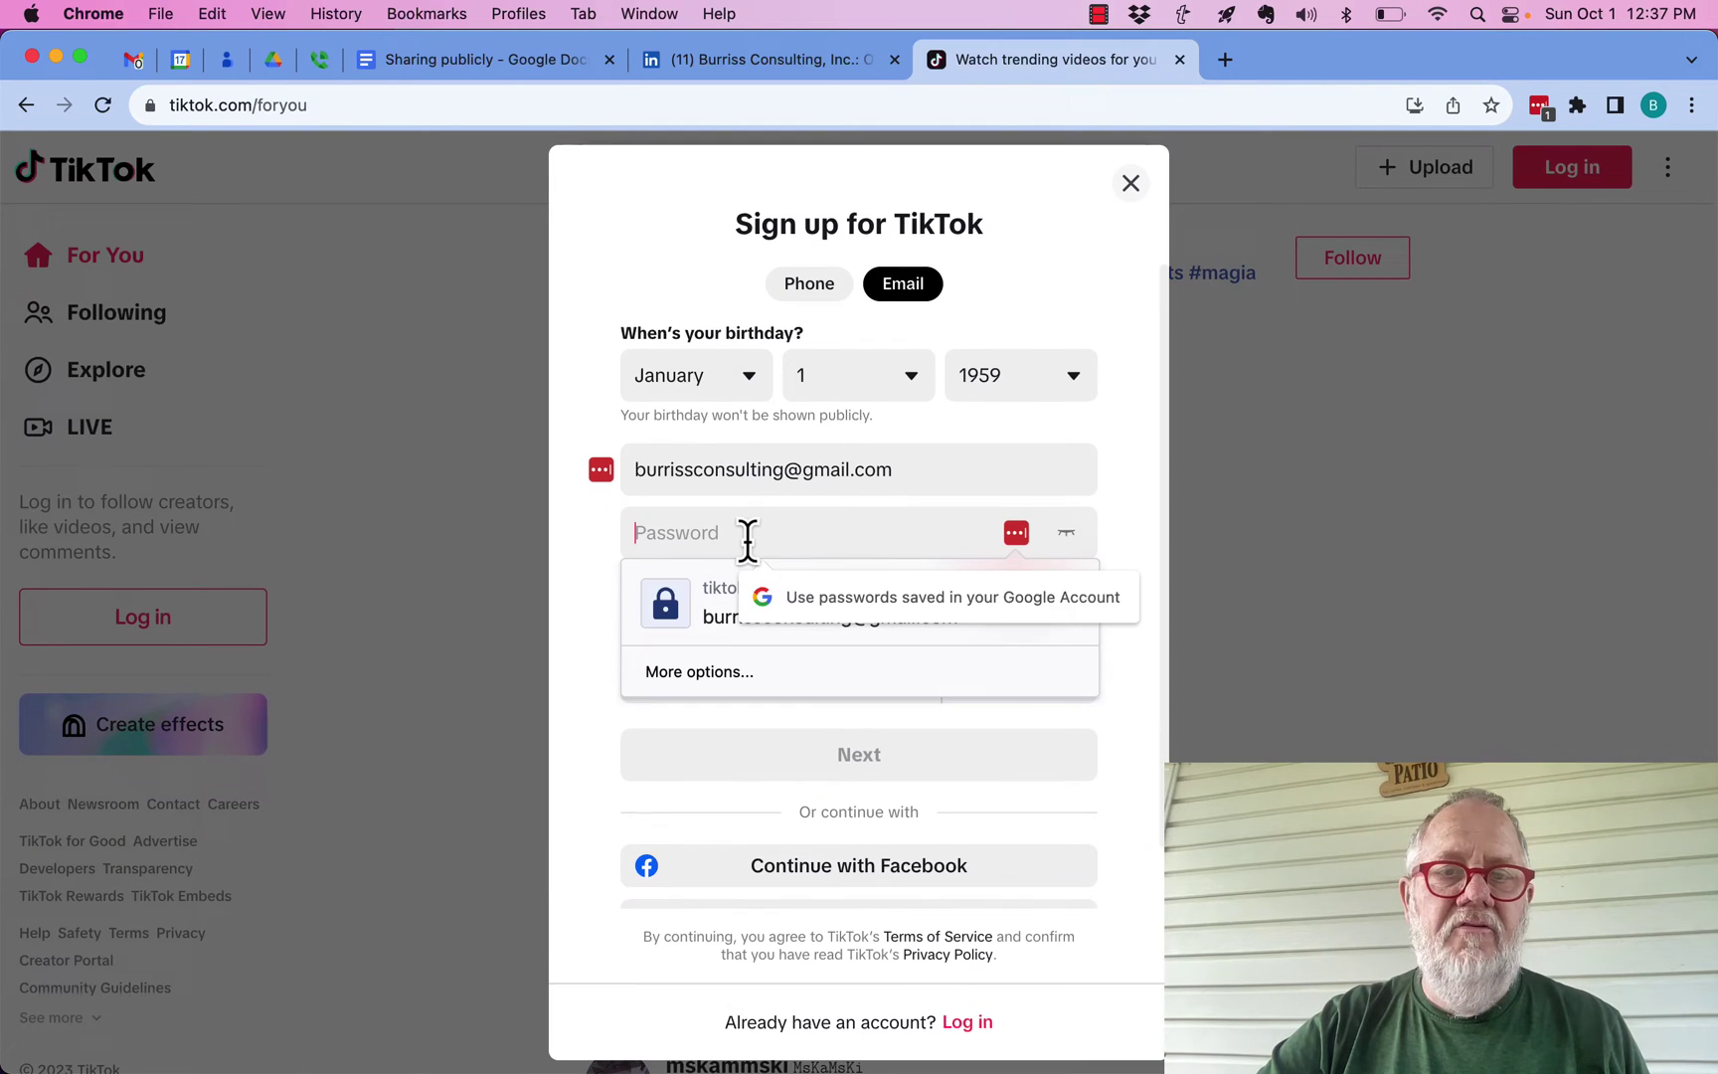
# - Fill the saved password, select the warning and email text, then leave the email field
pyautogui.click(886, 611)
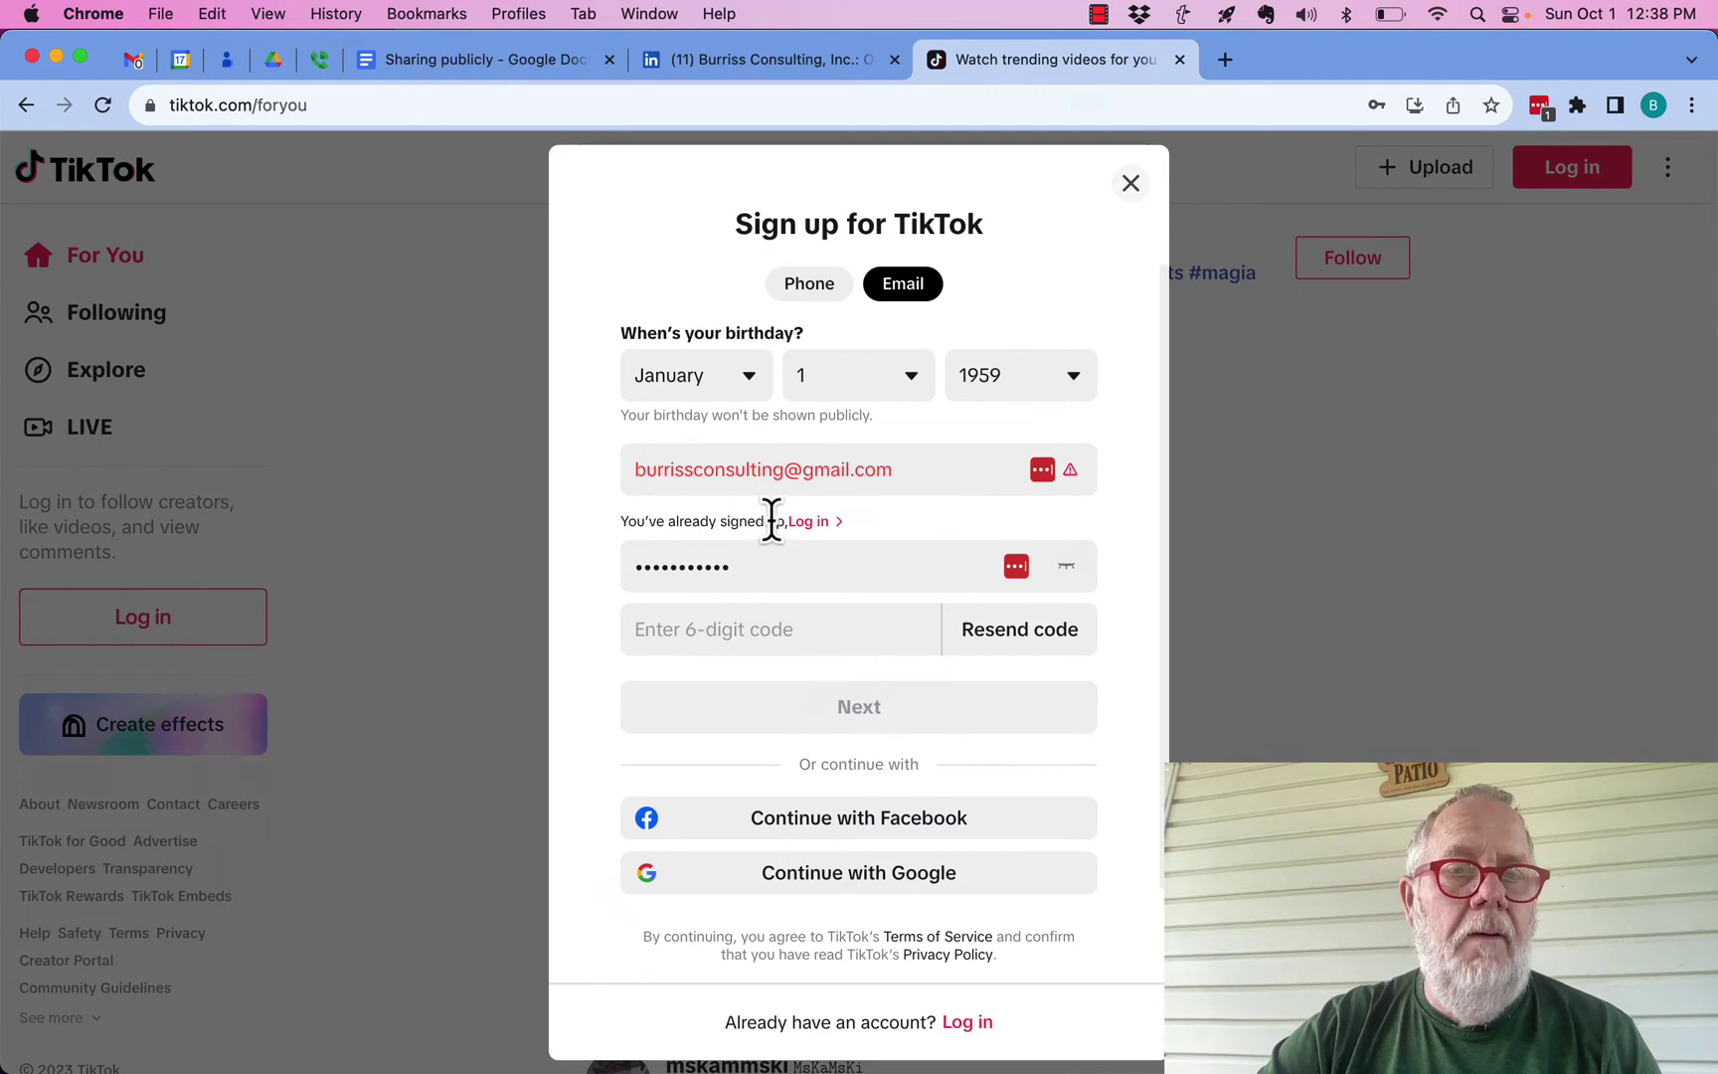
pyautogui.moveTo(784, 521); pyautogui.dragTo(694, 521)
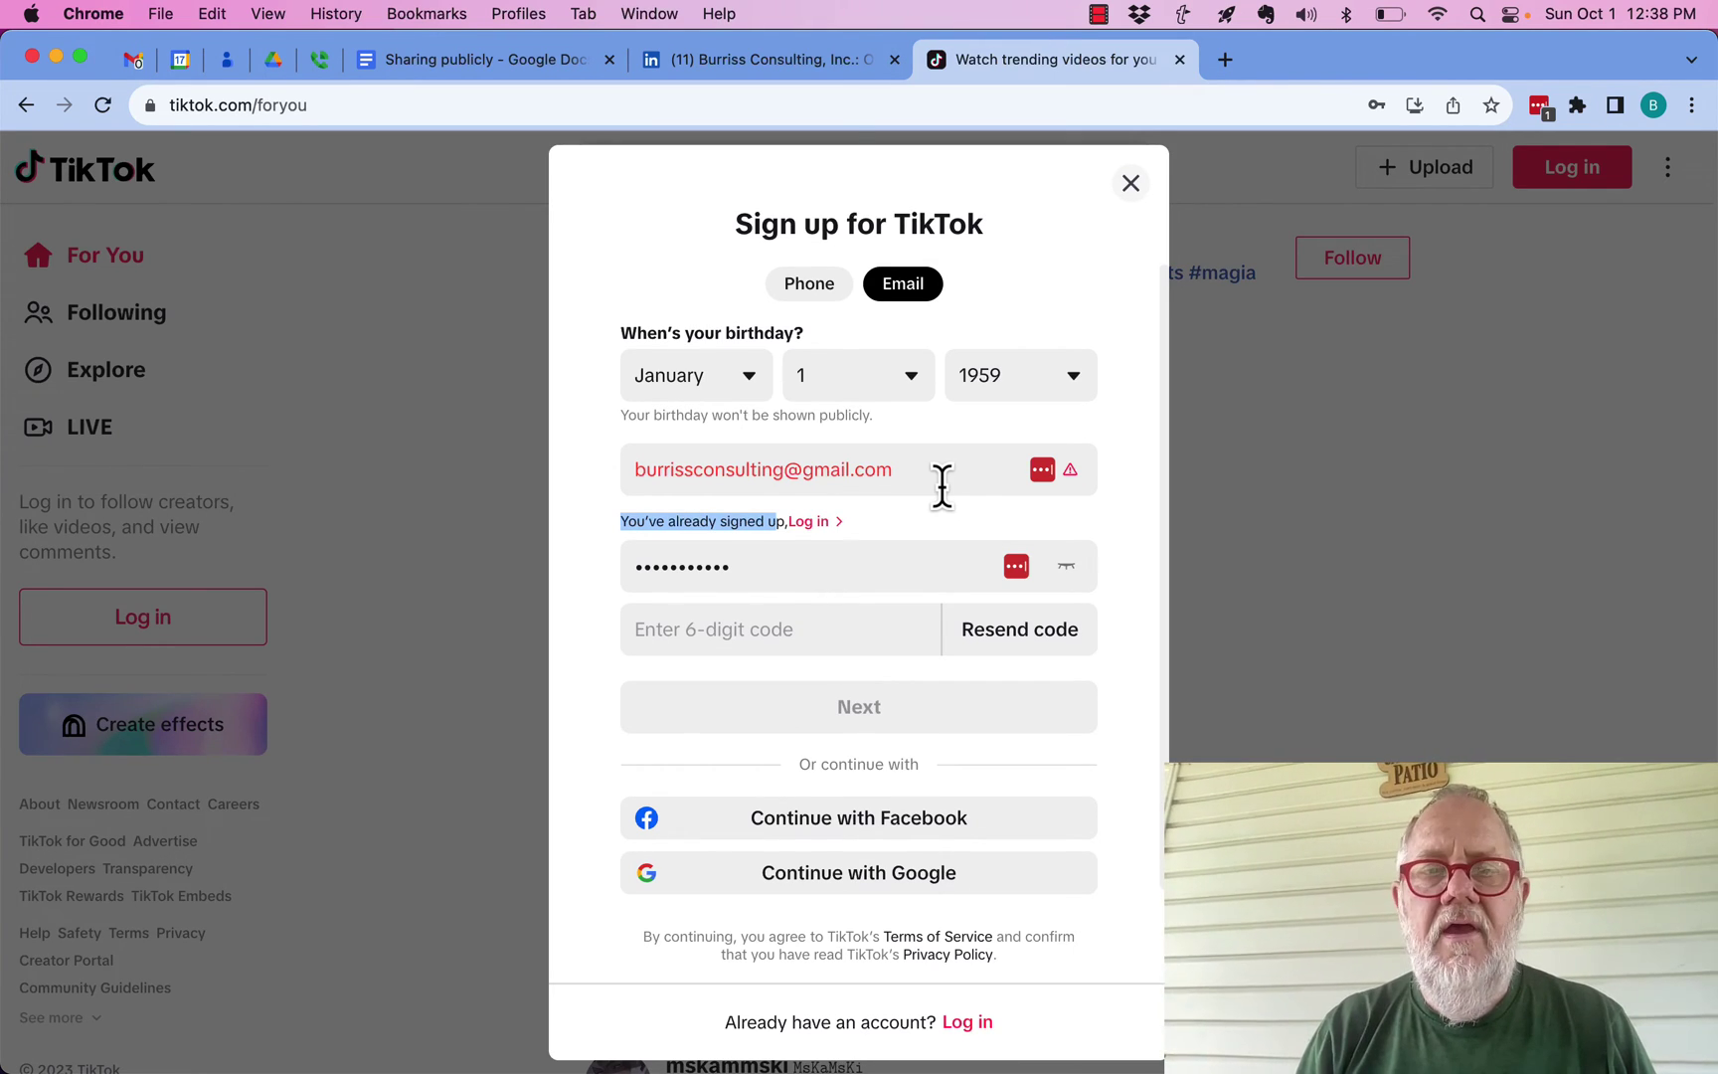
pyautogui.moveTo(931, 473); pyautogui.dragTo(631, 460)
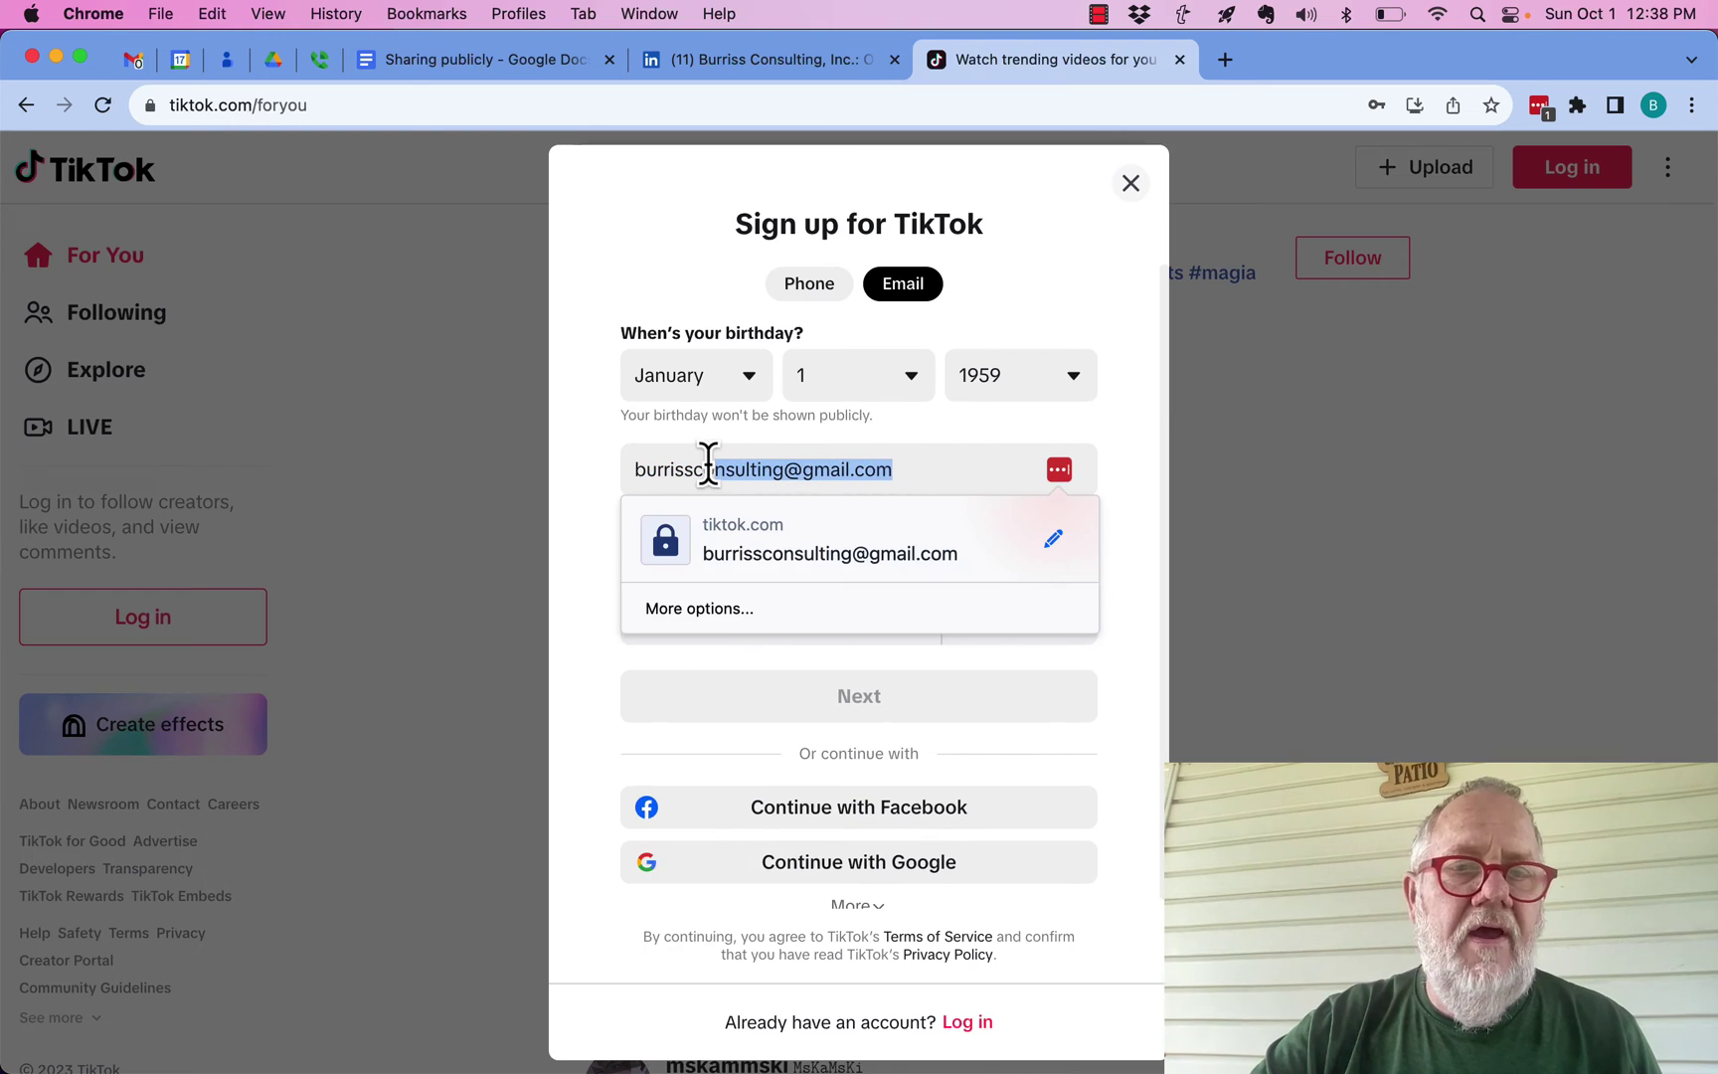
pyautogui.click(666, 250)
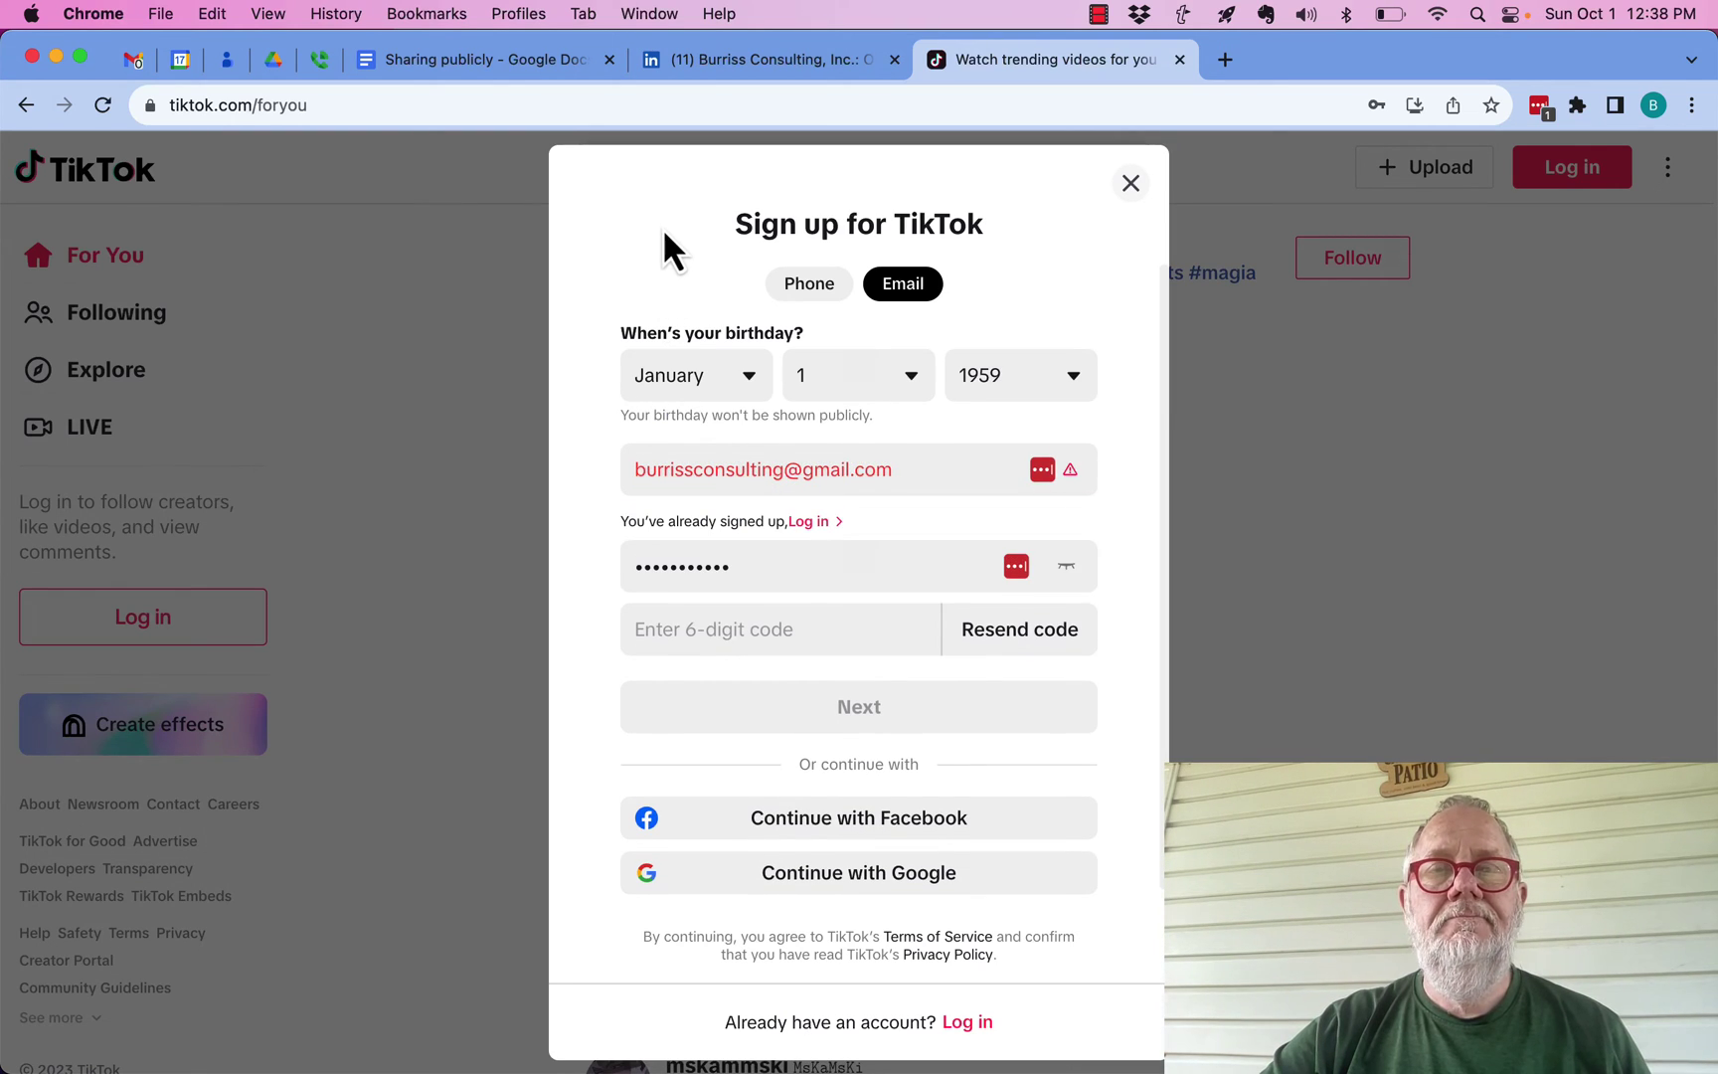